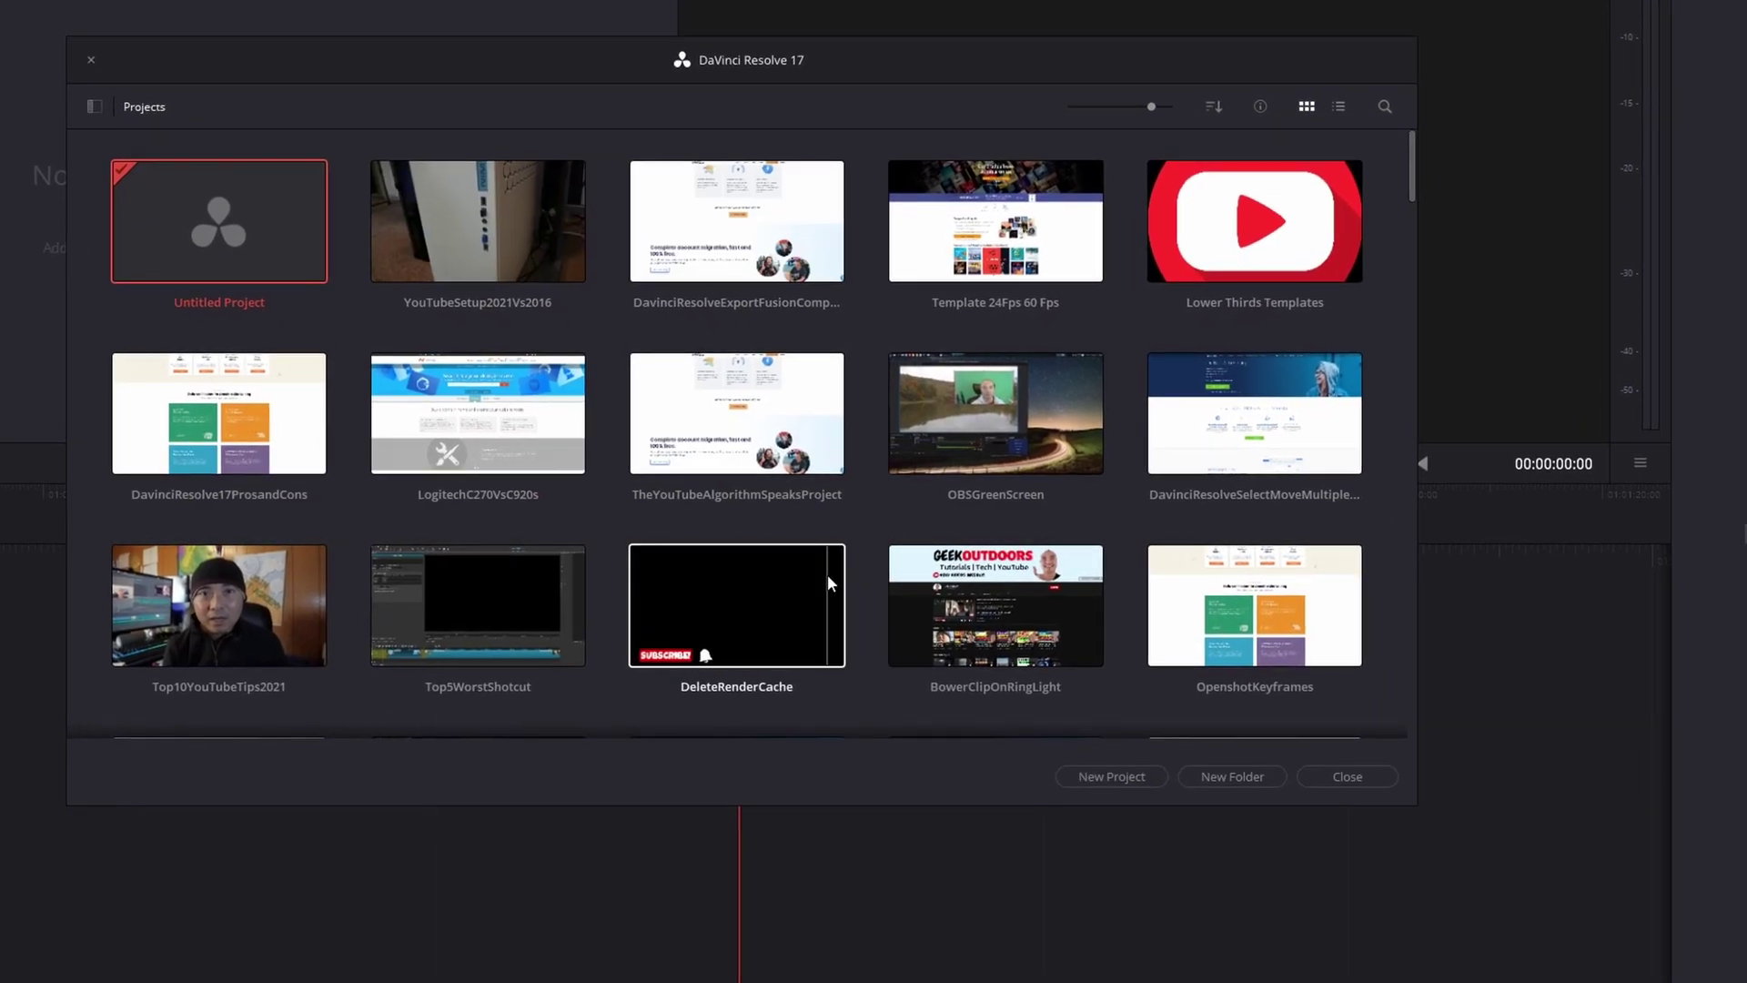
Show the project databases sidebar in the Project Manager
left_click(100, 105)
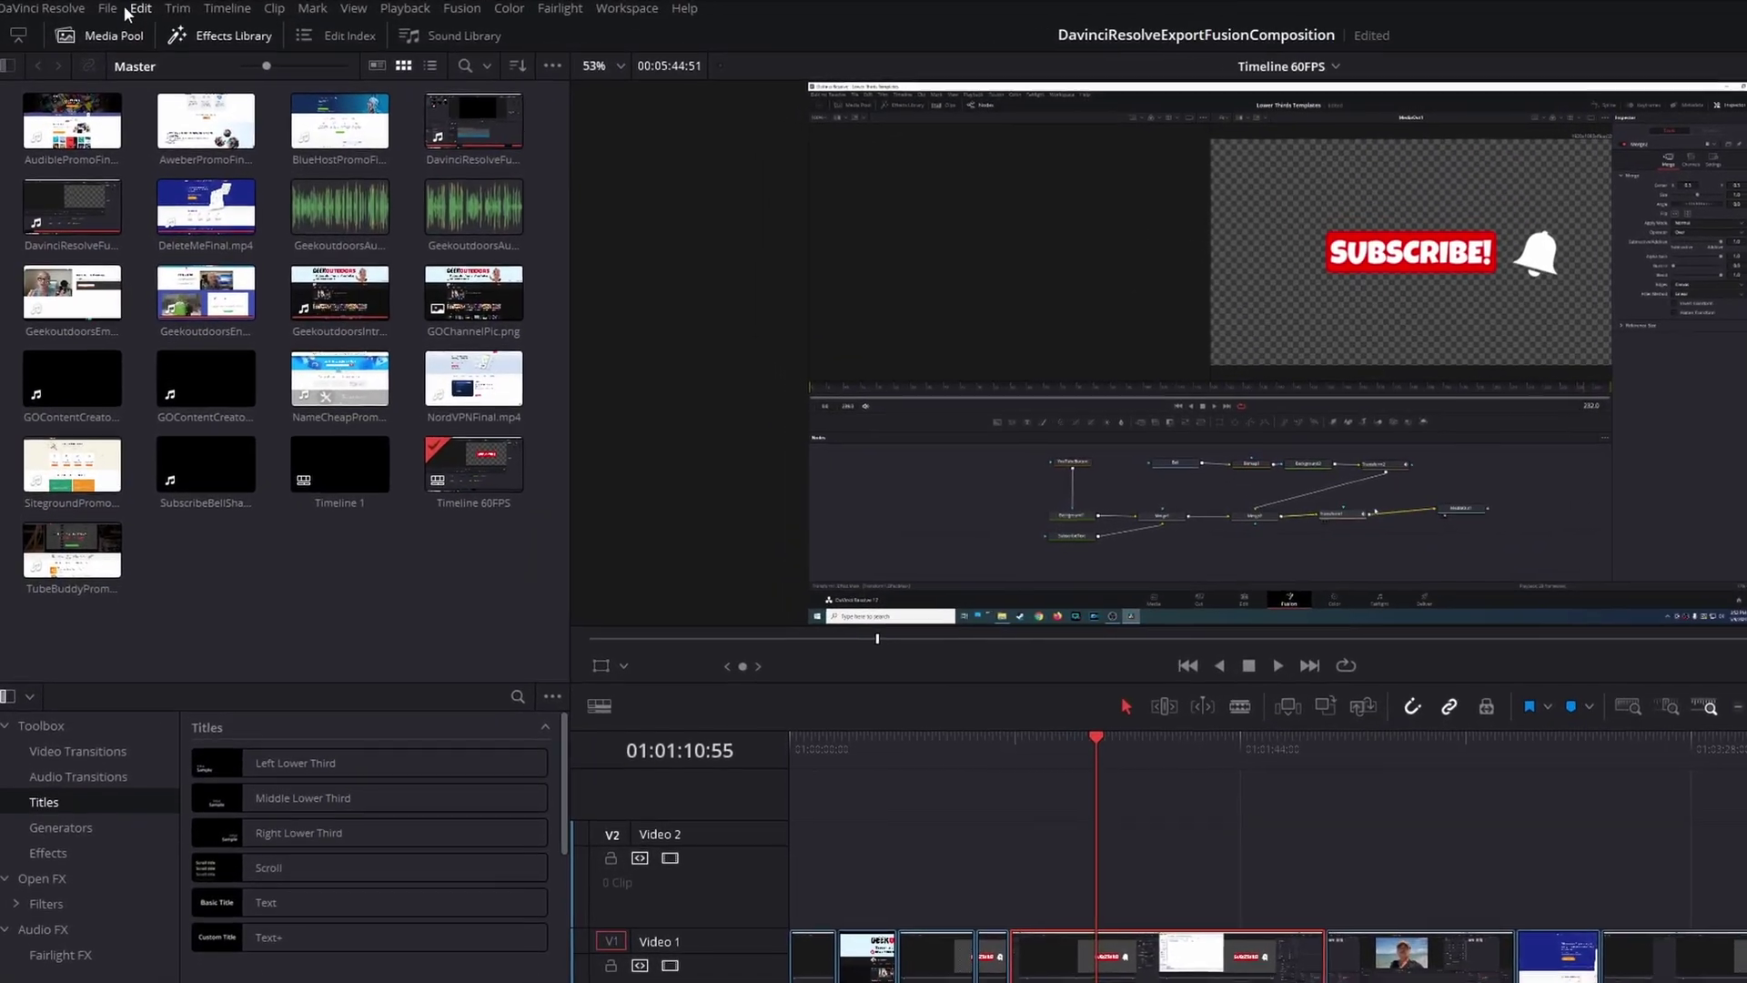
Export the project via File > Export Project as DavinciResolveExportFusionComposition.drp in the Ep1331 folder
left_click(111, 8)
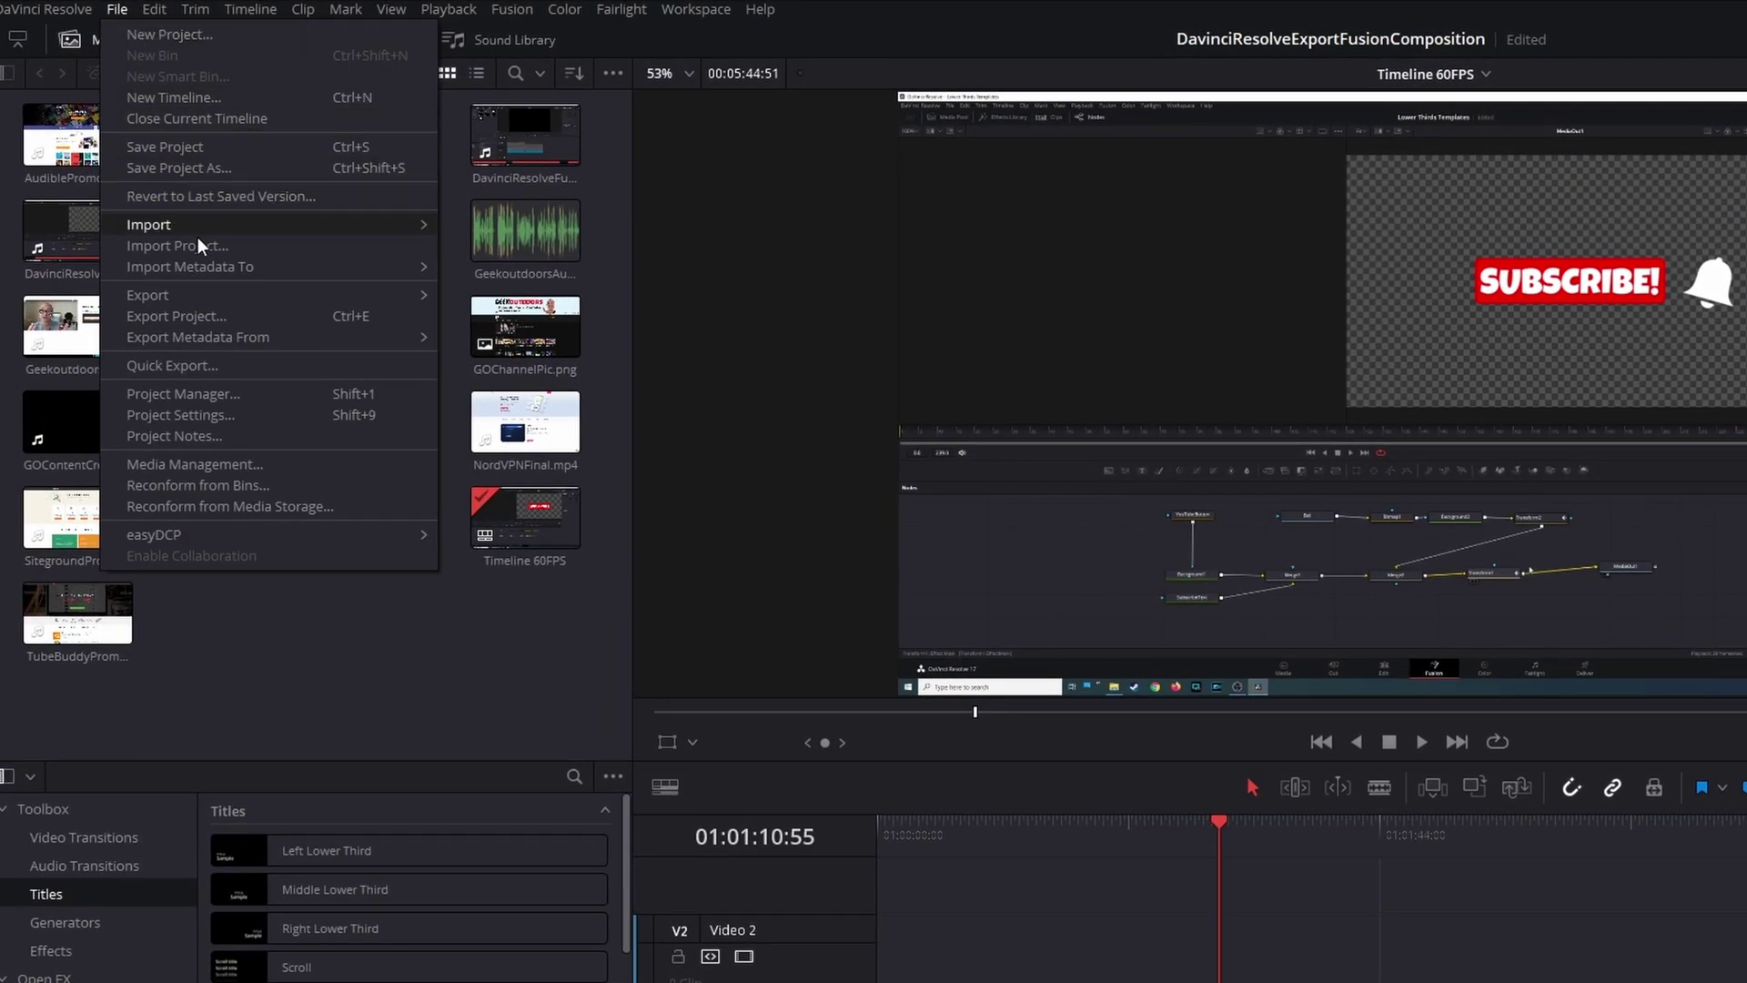
left_click(253, 320)
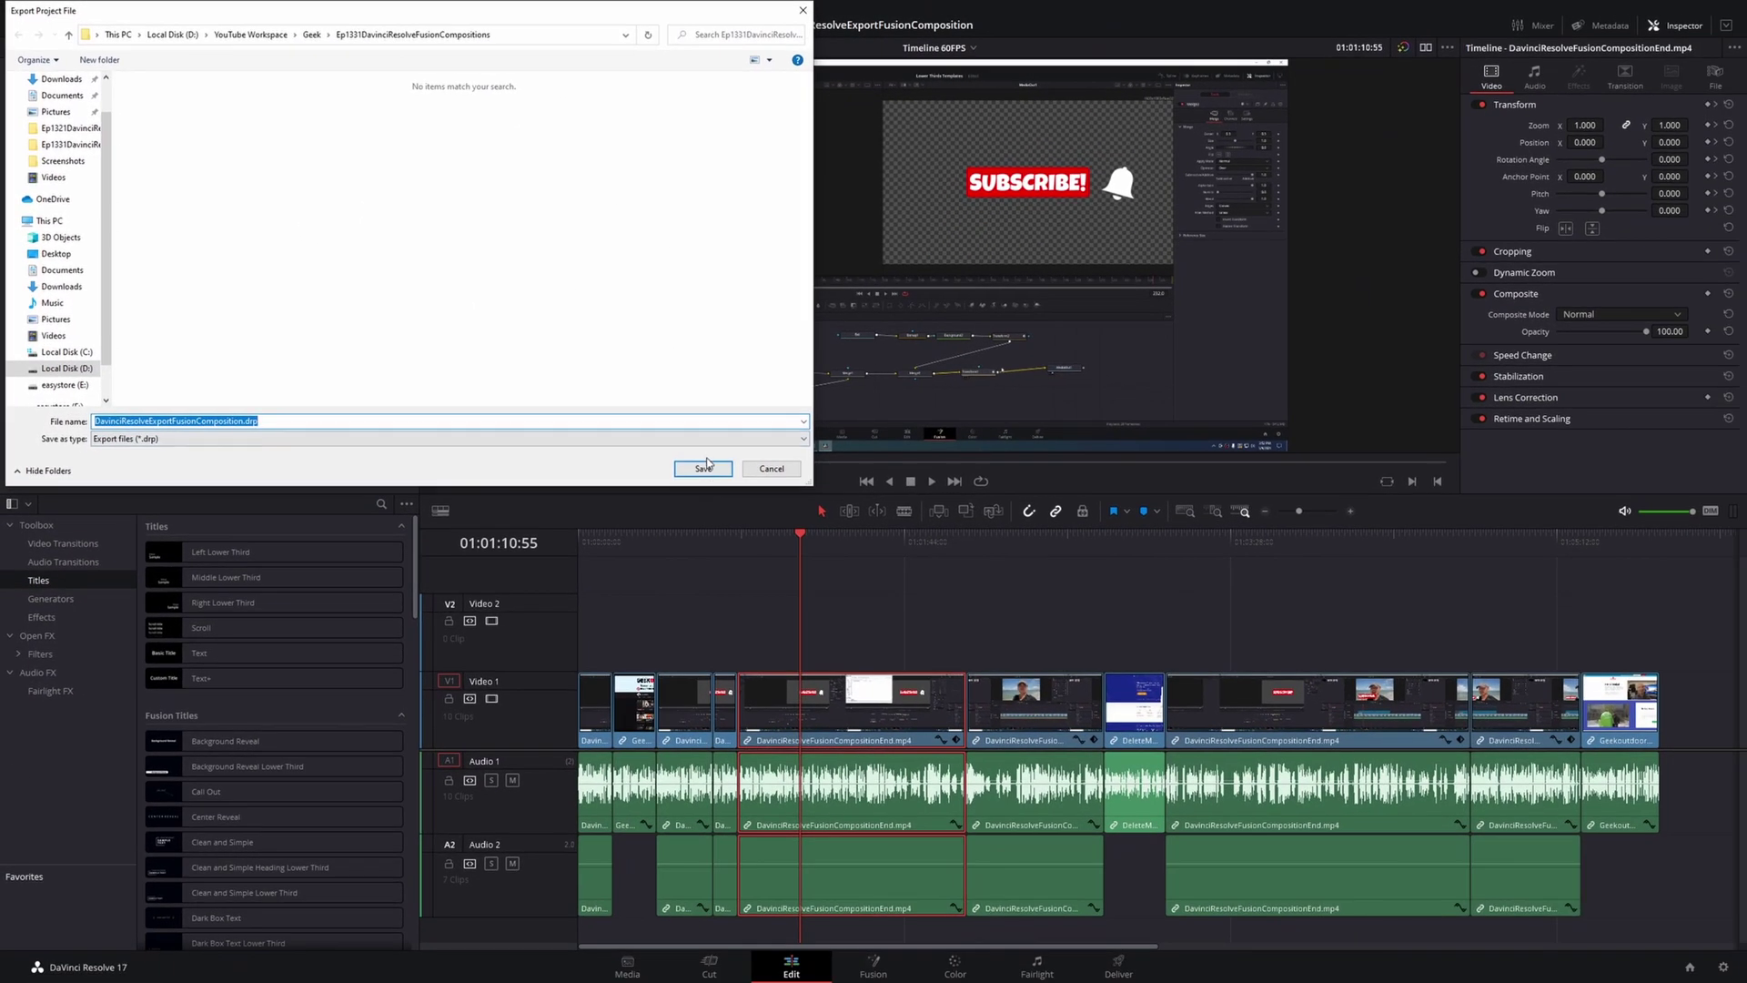
left_click(703, 468)
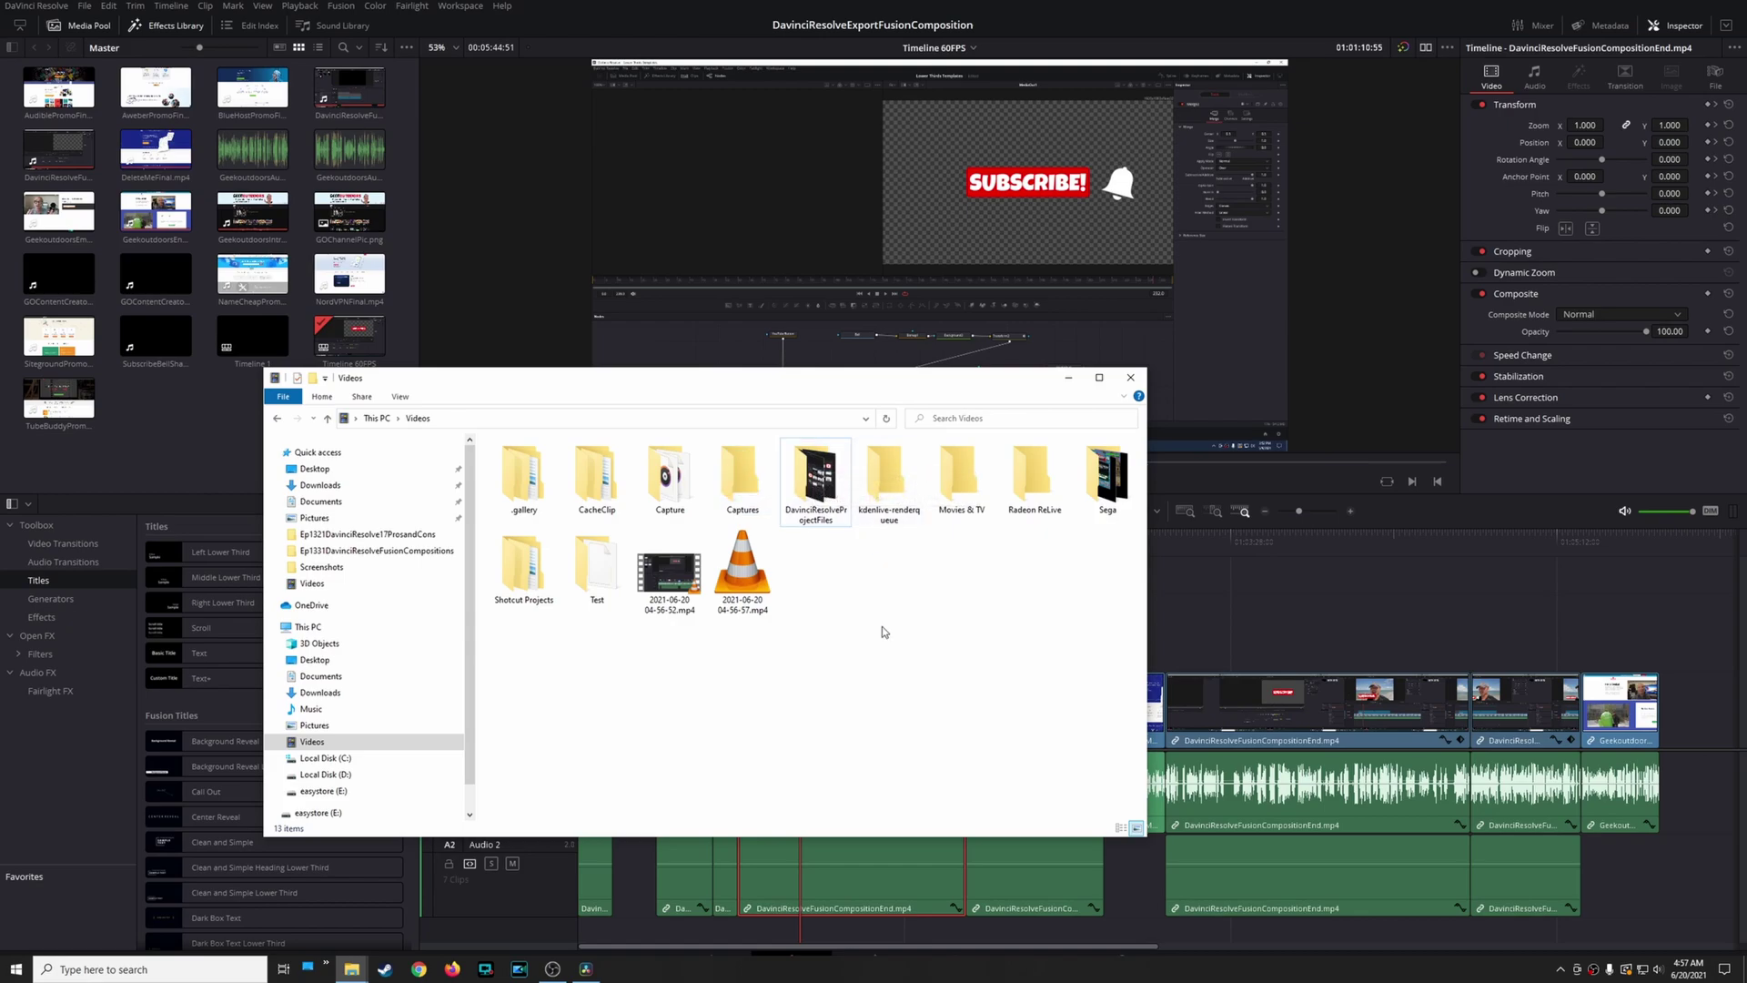
Alt+Tab over to the Ep1331DavinciResolveFusionCompositions Explorer window
key("alt+Tab")
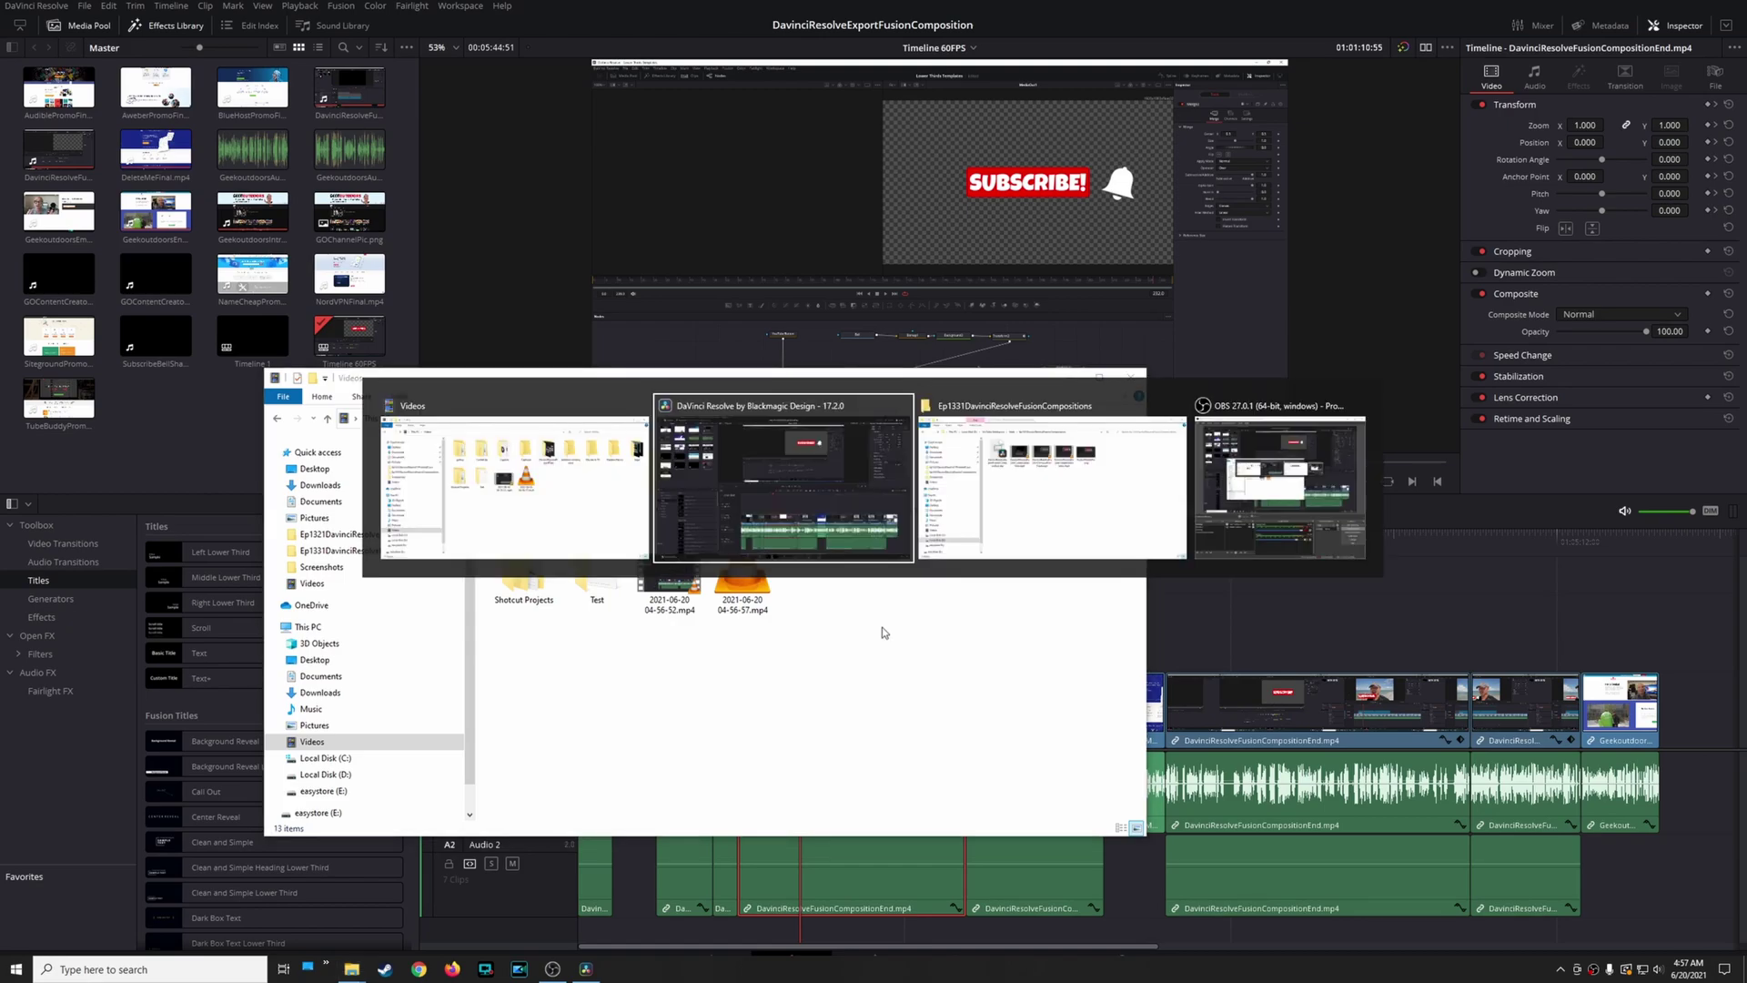
key("alt+Tab")
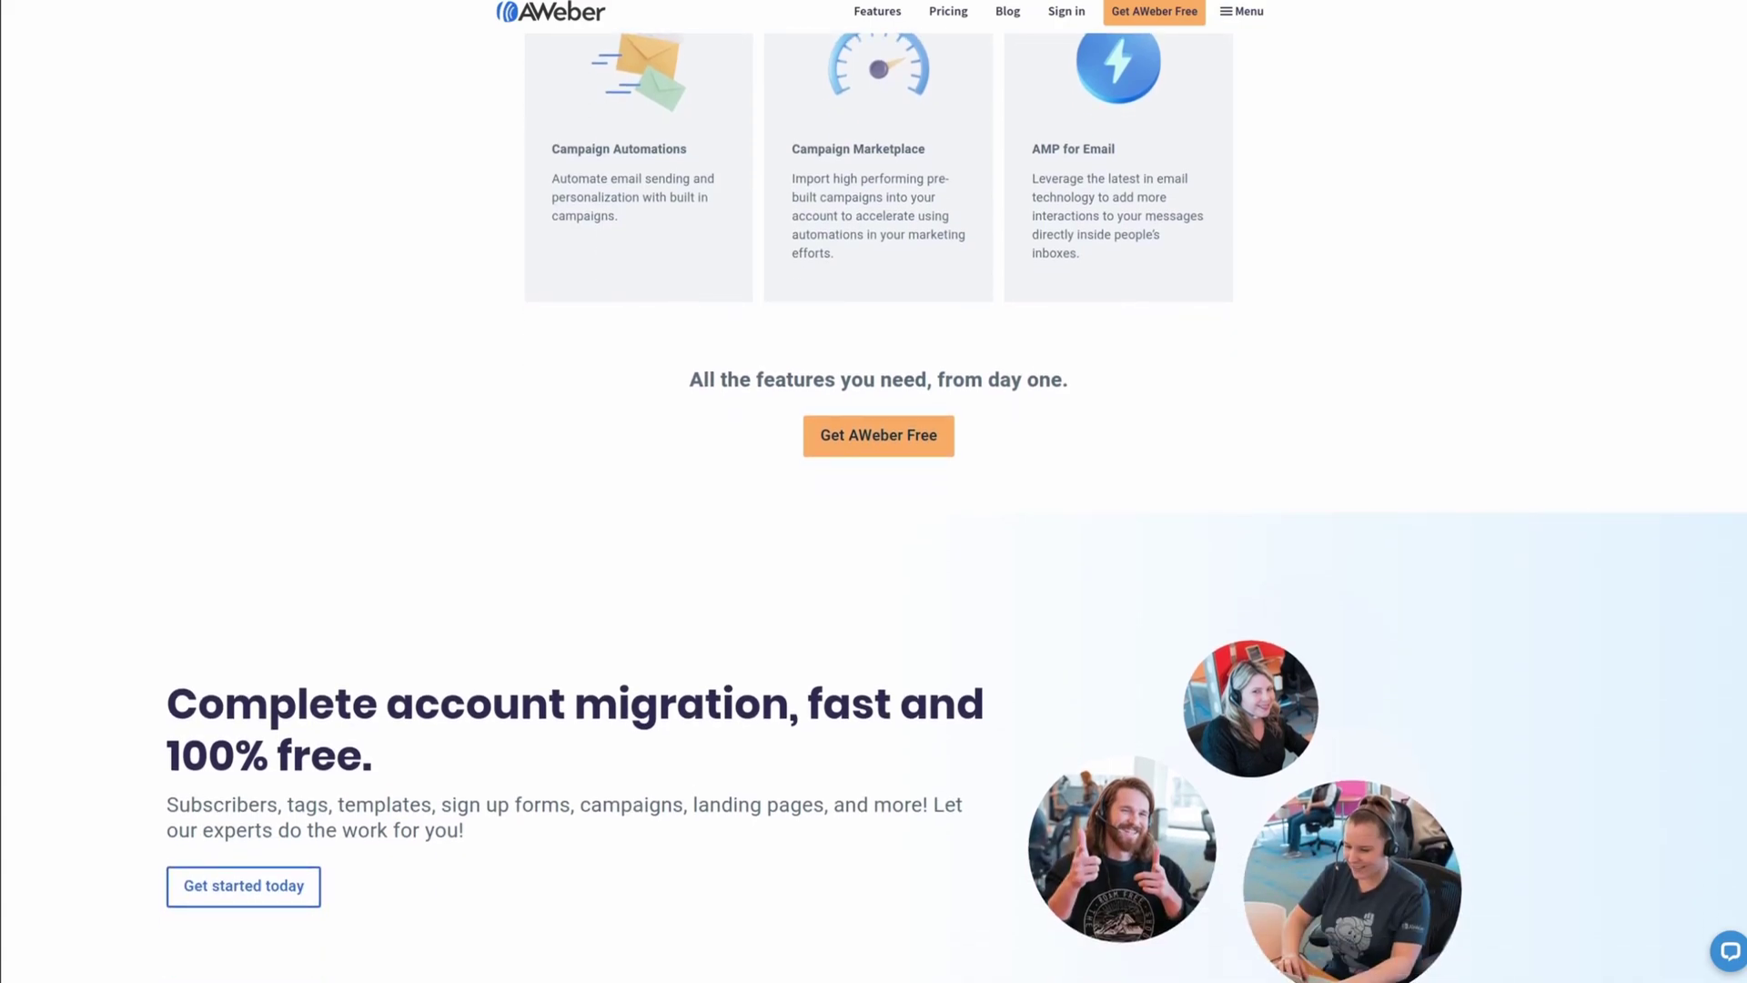
scroll(956, 508, "down", 1)
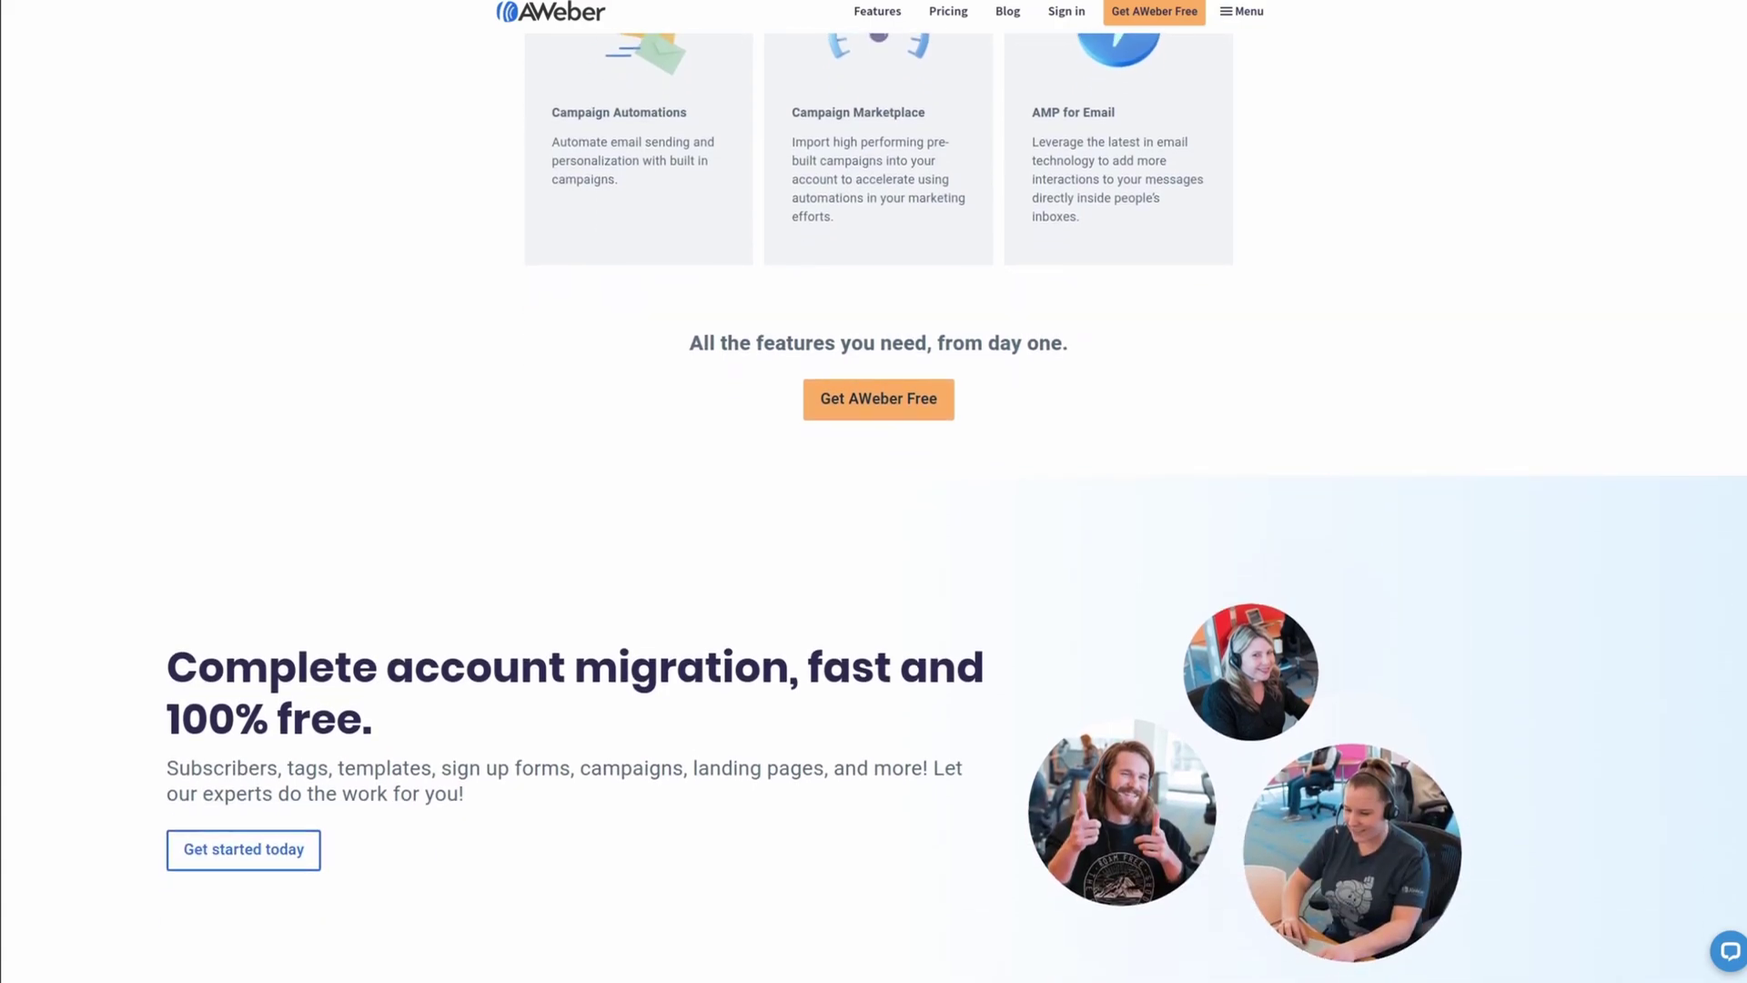
scroll(955, 508, "down", 1)
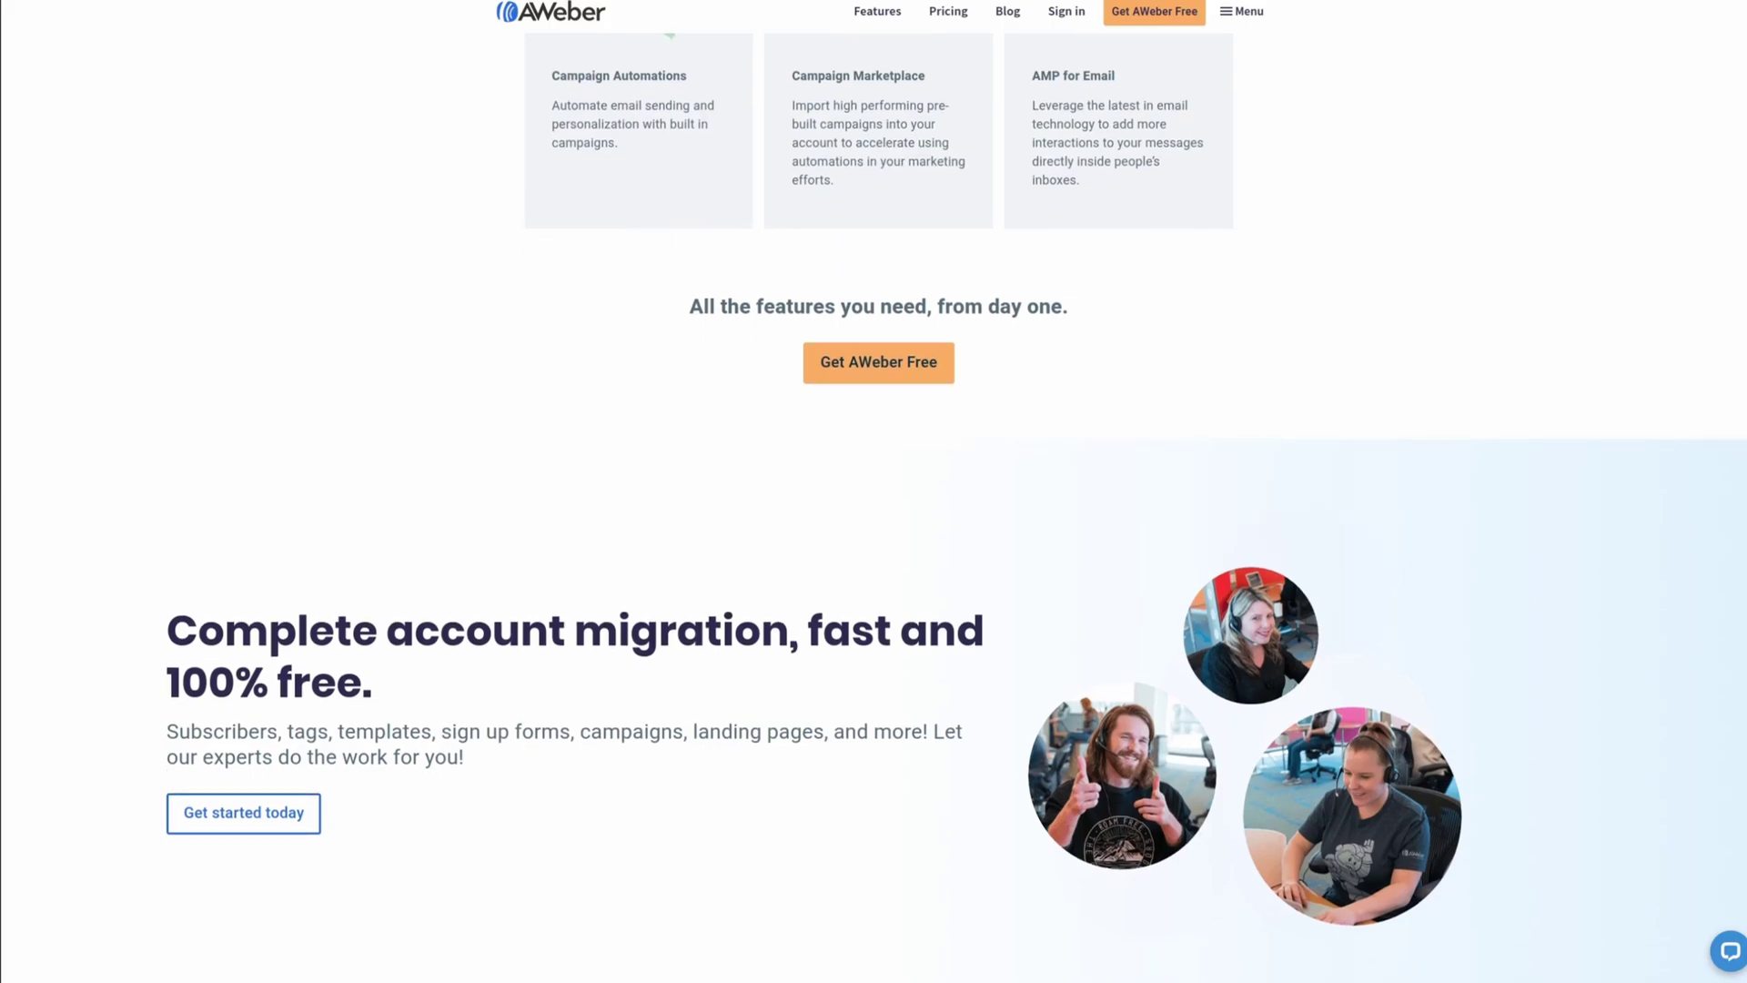
scroll(956, 513, "down", 2)
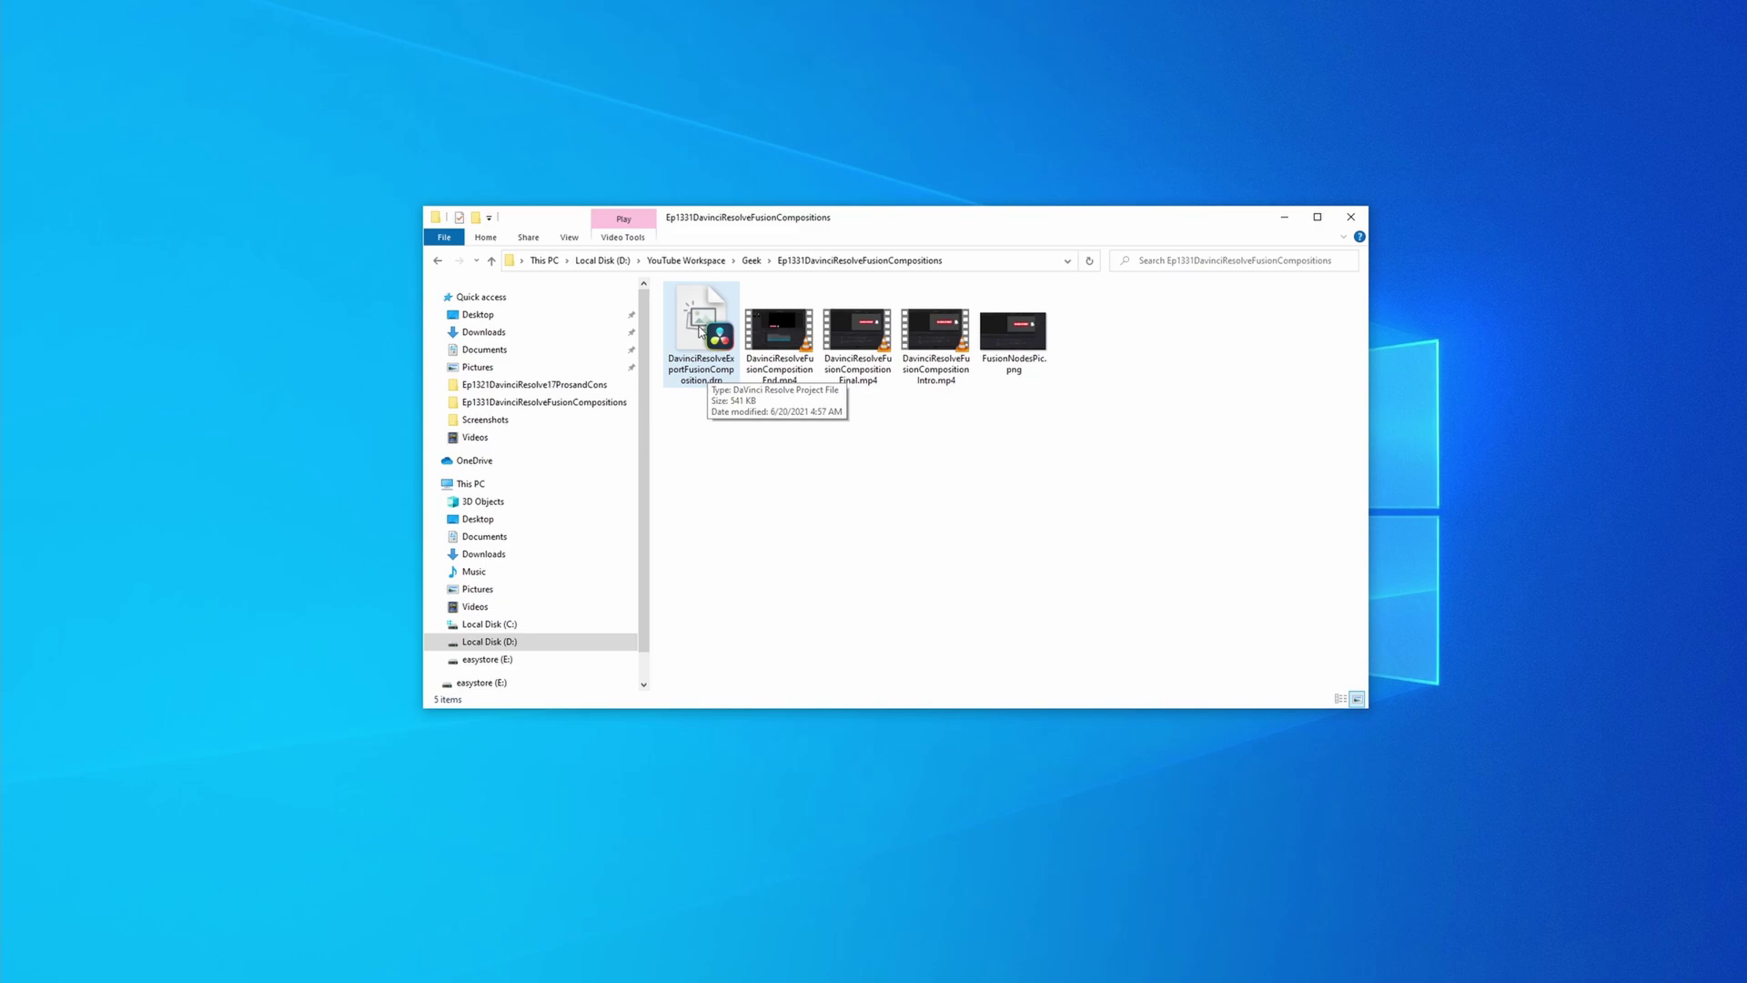
Select DavinciResolveExportFusionComposition.drp in Explorer and open it in Resolve
left_click(702, 329)
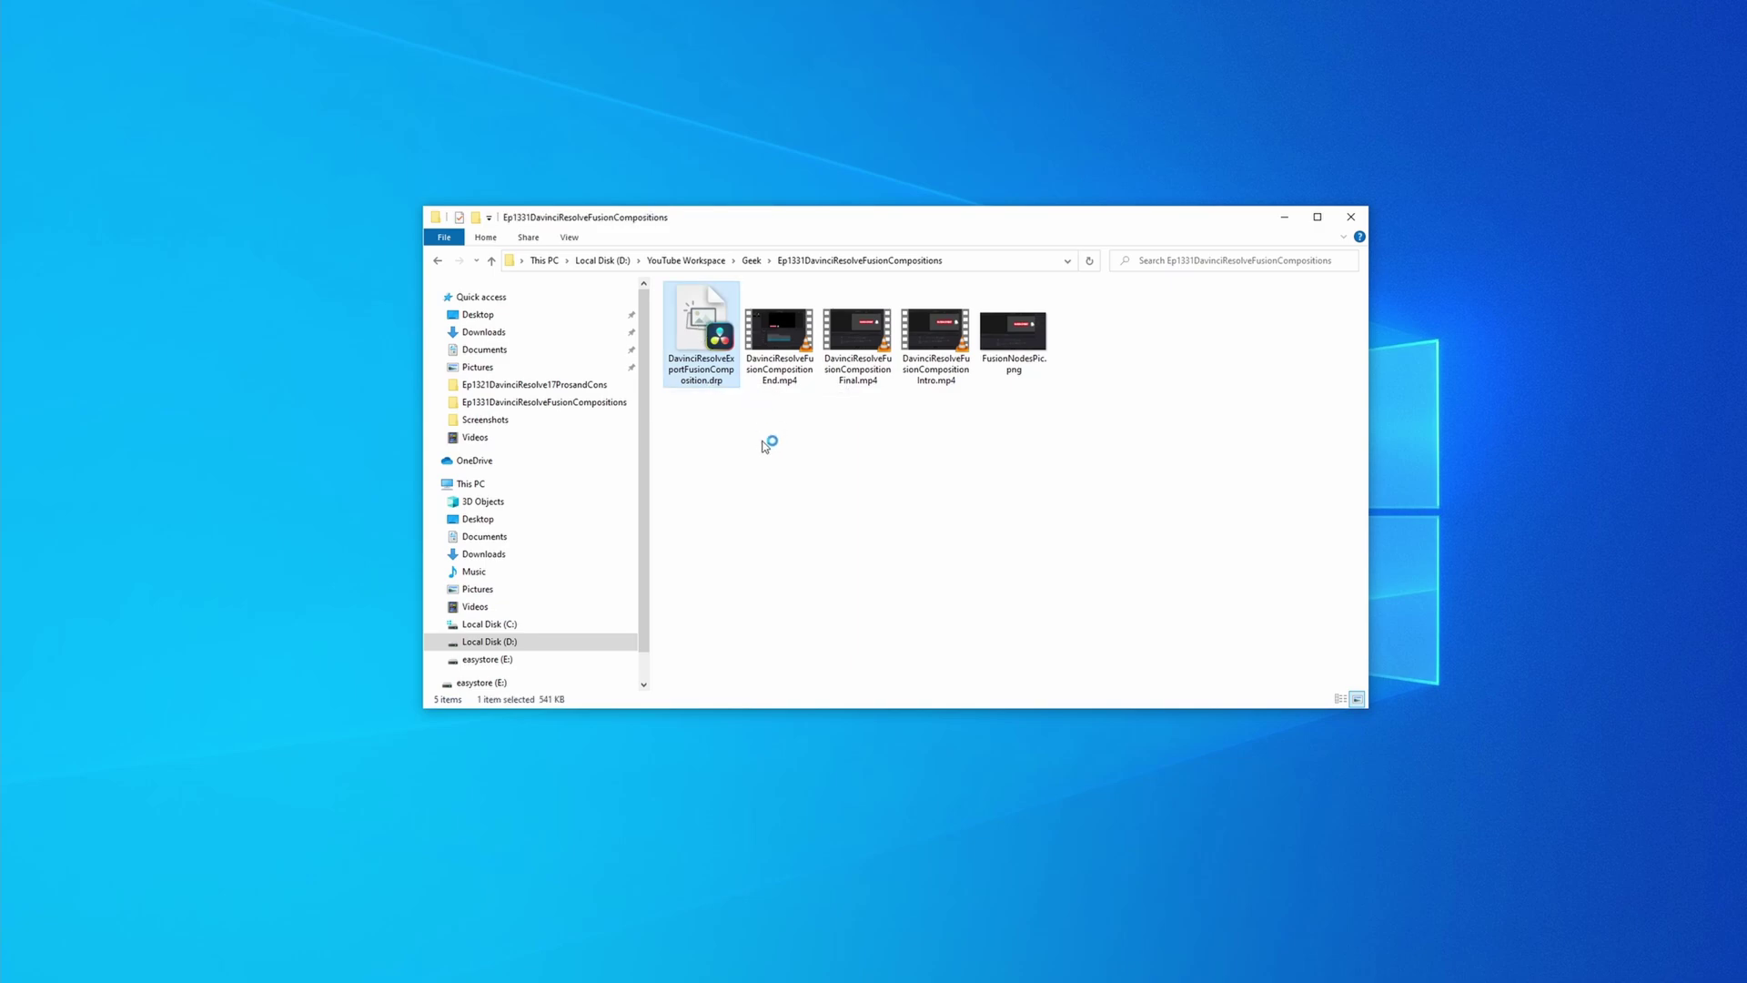
key("Return")
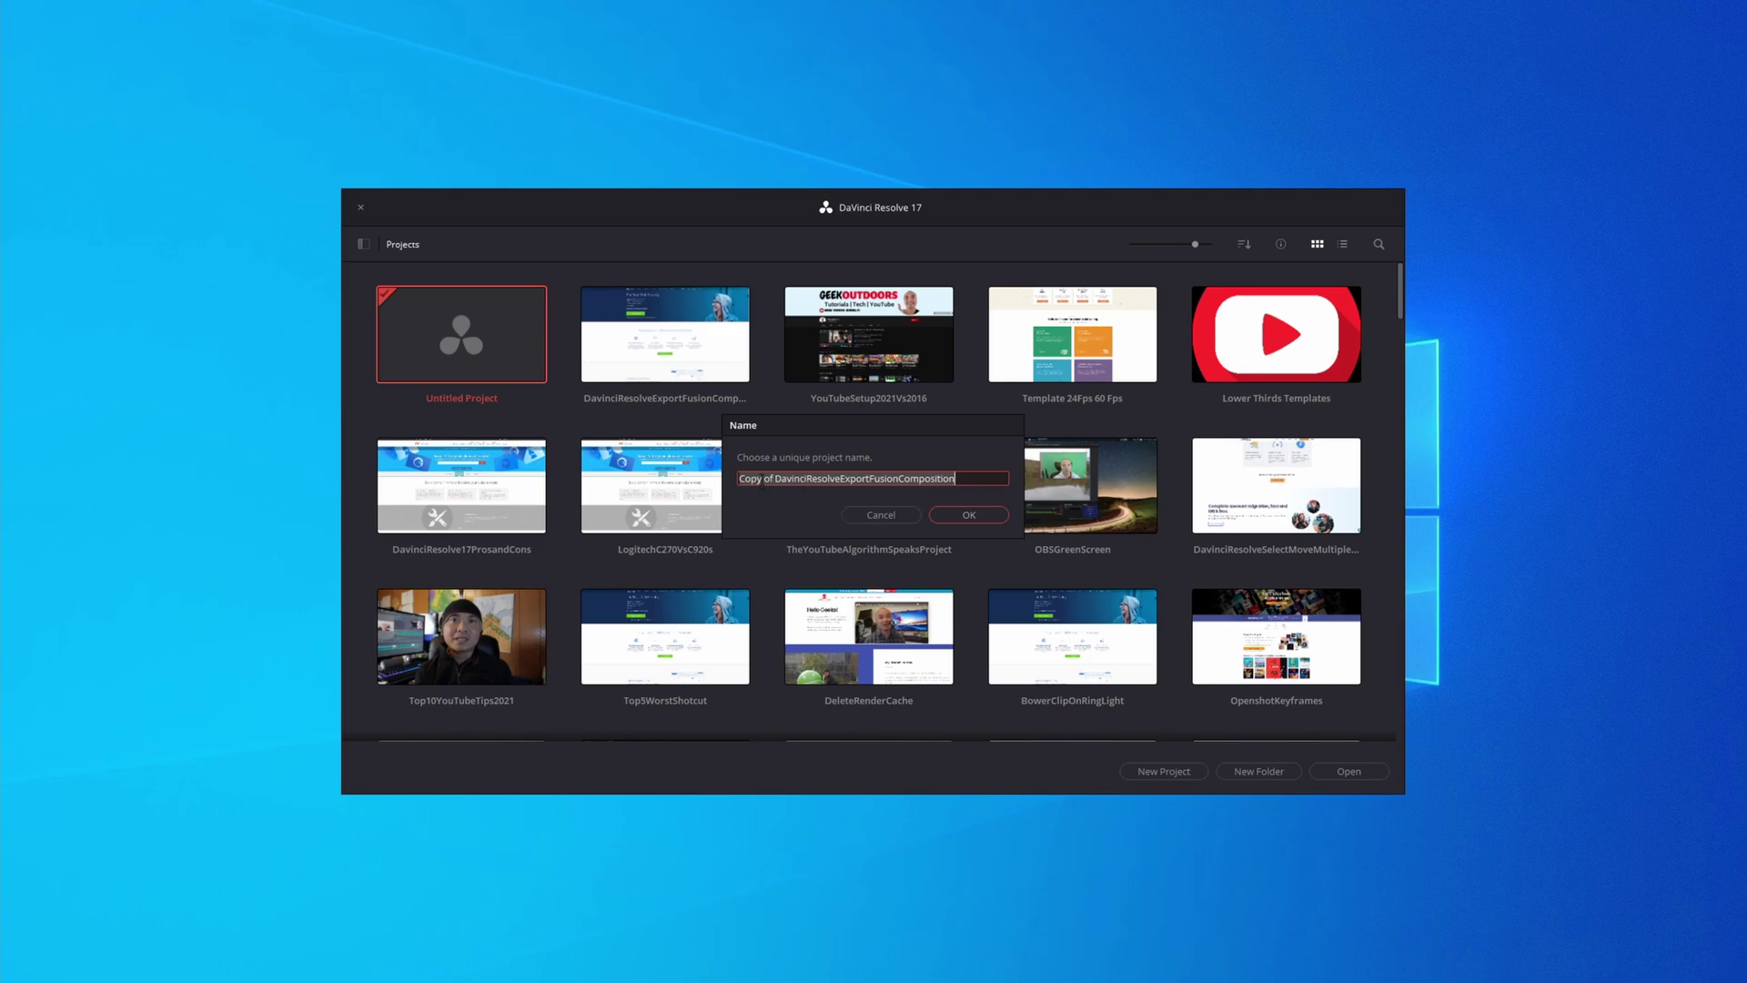
Accept the name 'Copy of DavinciResolveExportFusionComposition' to import and open the project
left_click(762, 479)
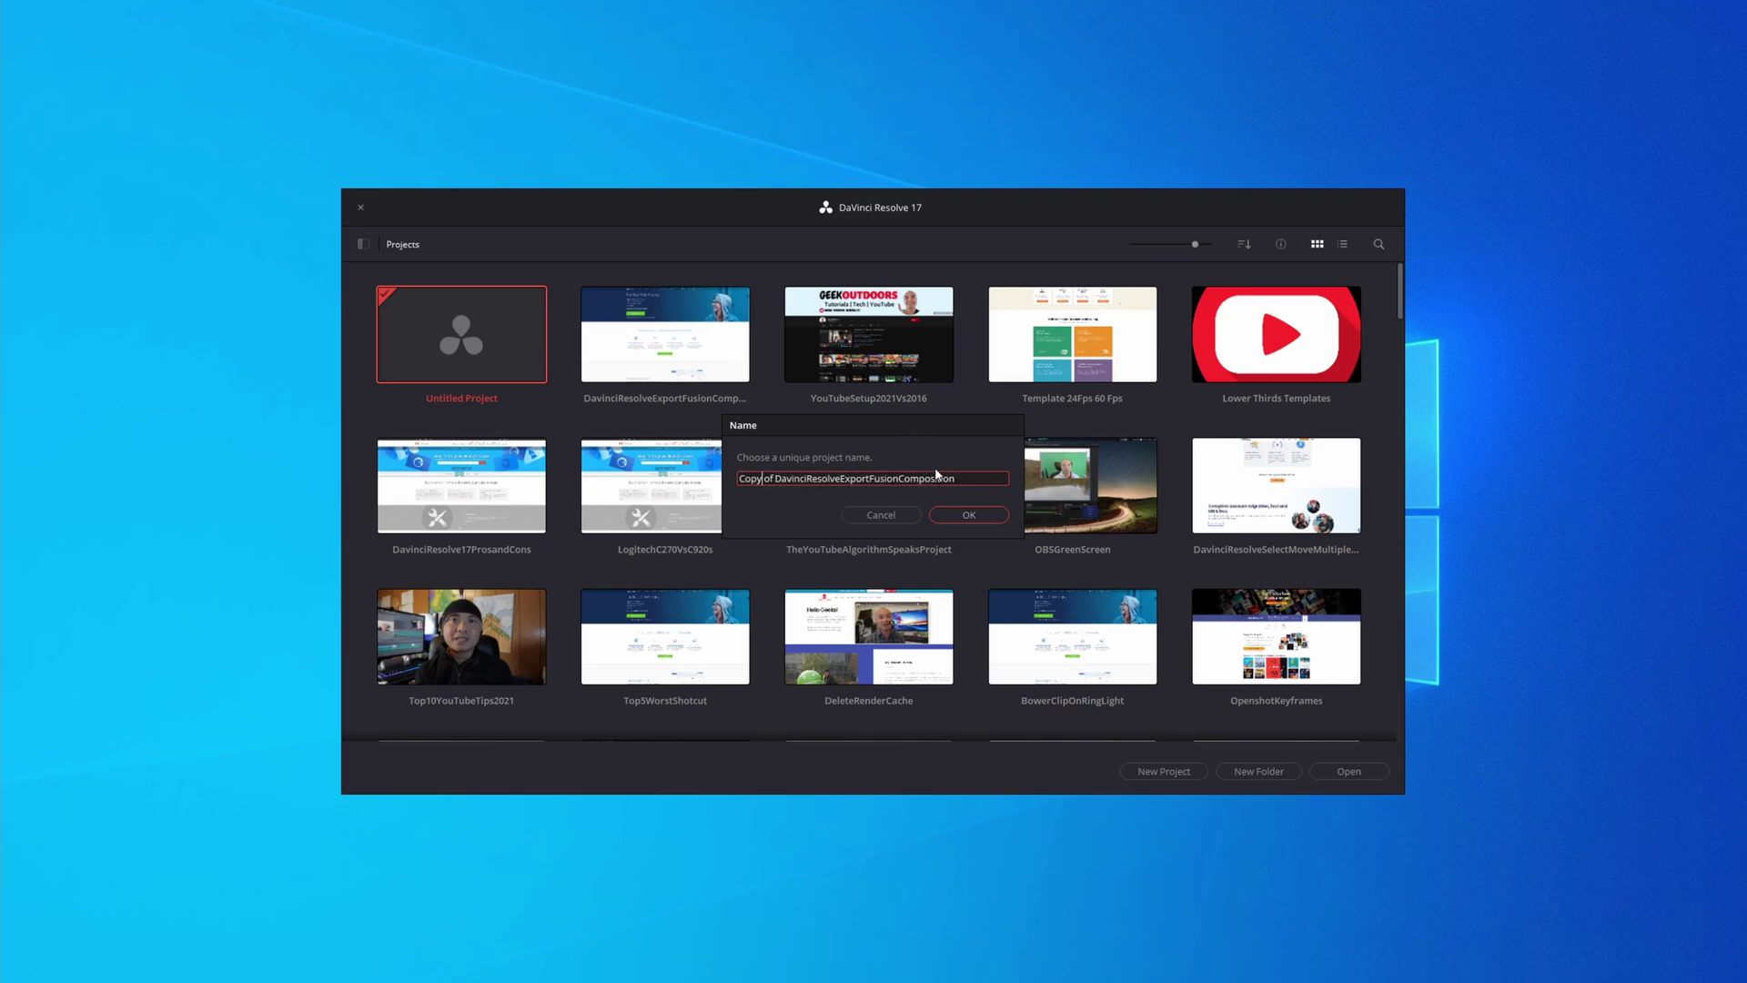
left_click(951, 516)
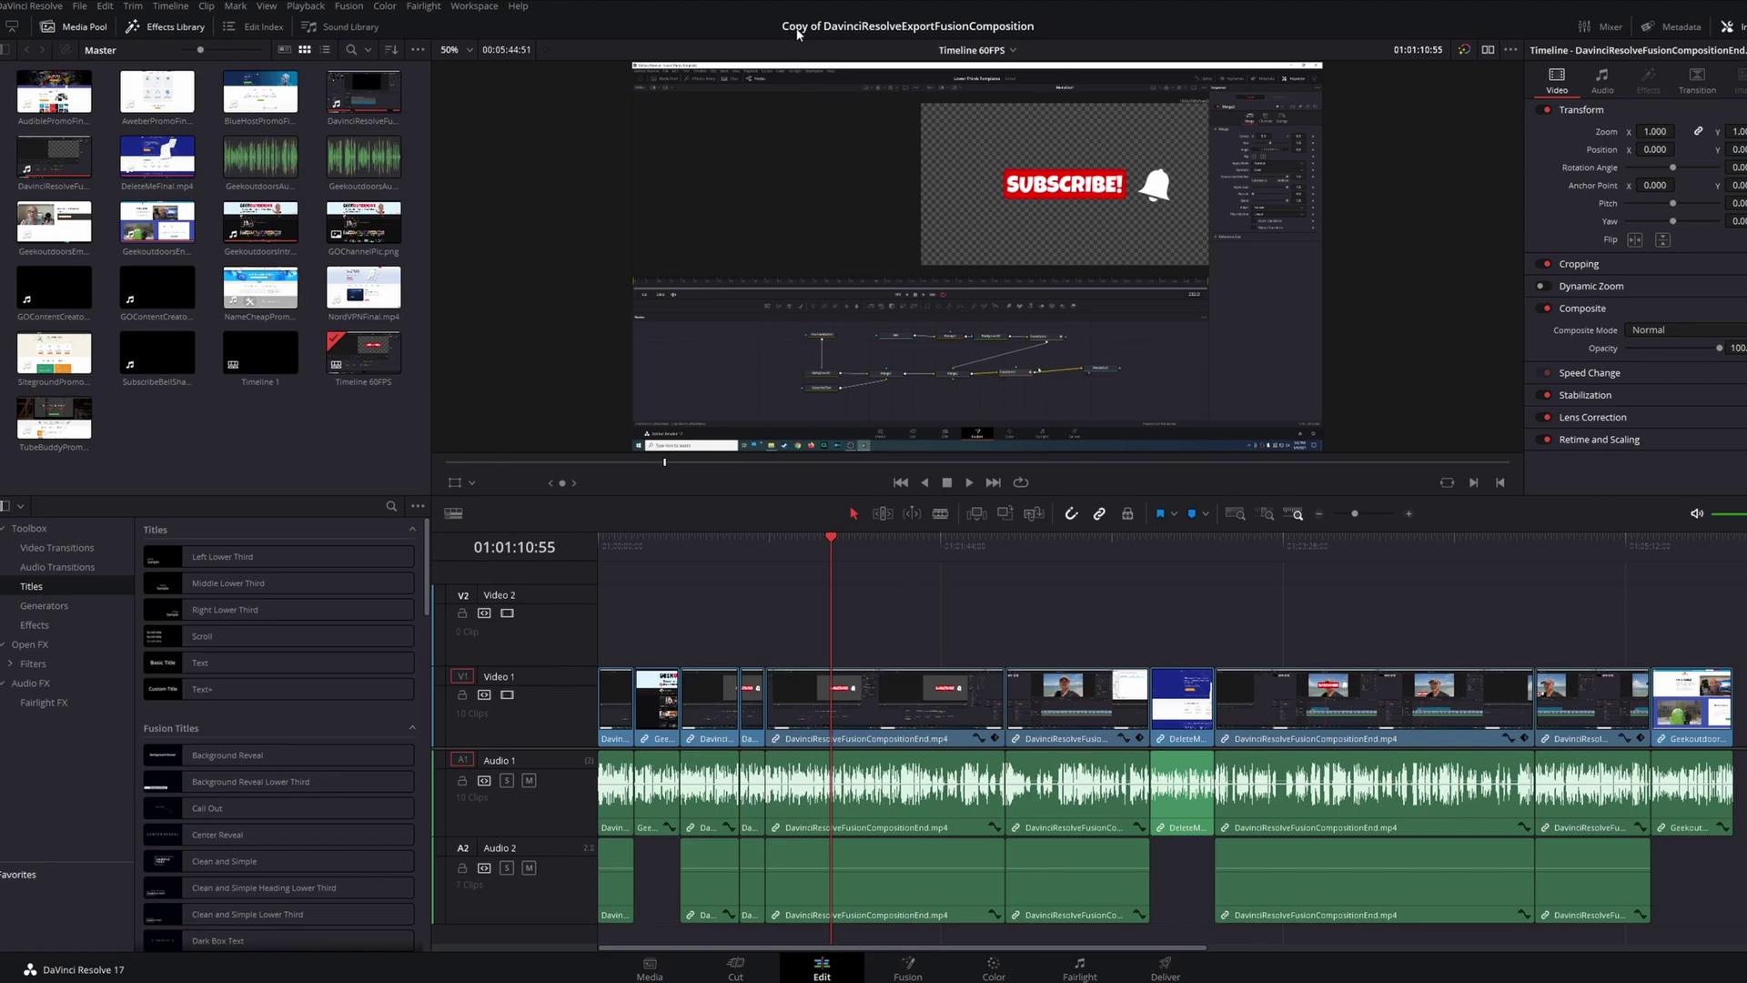
Open the Project Manager, then browse Explorer into #ProgramData#Blackmagic Design > DaVinci Resolve > Support > logs
key("shift+1")
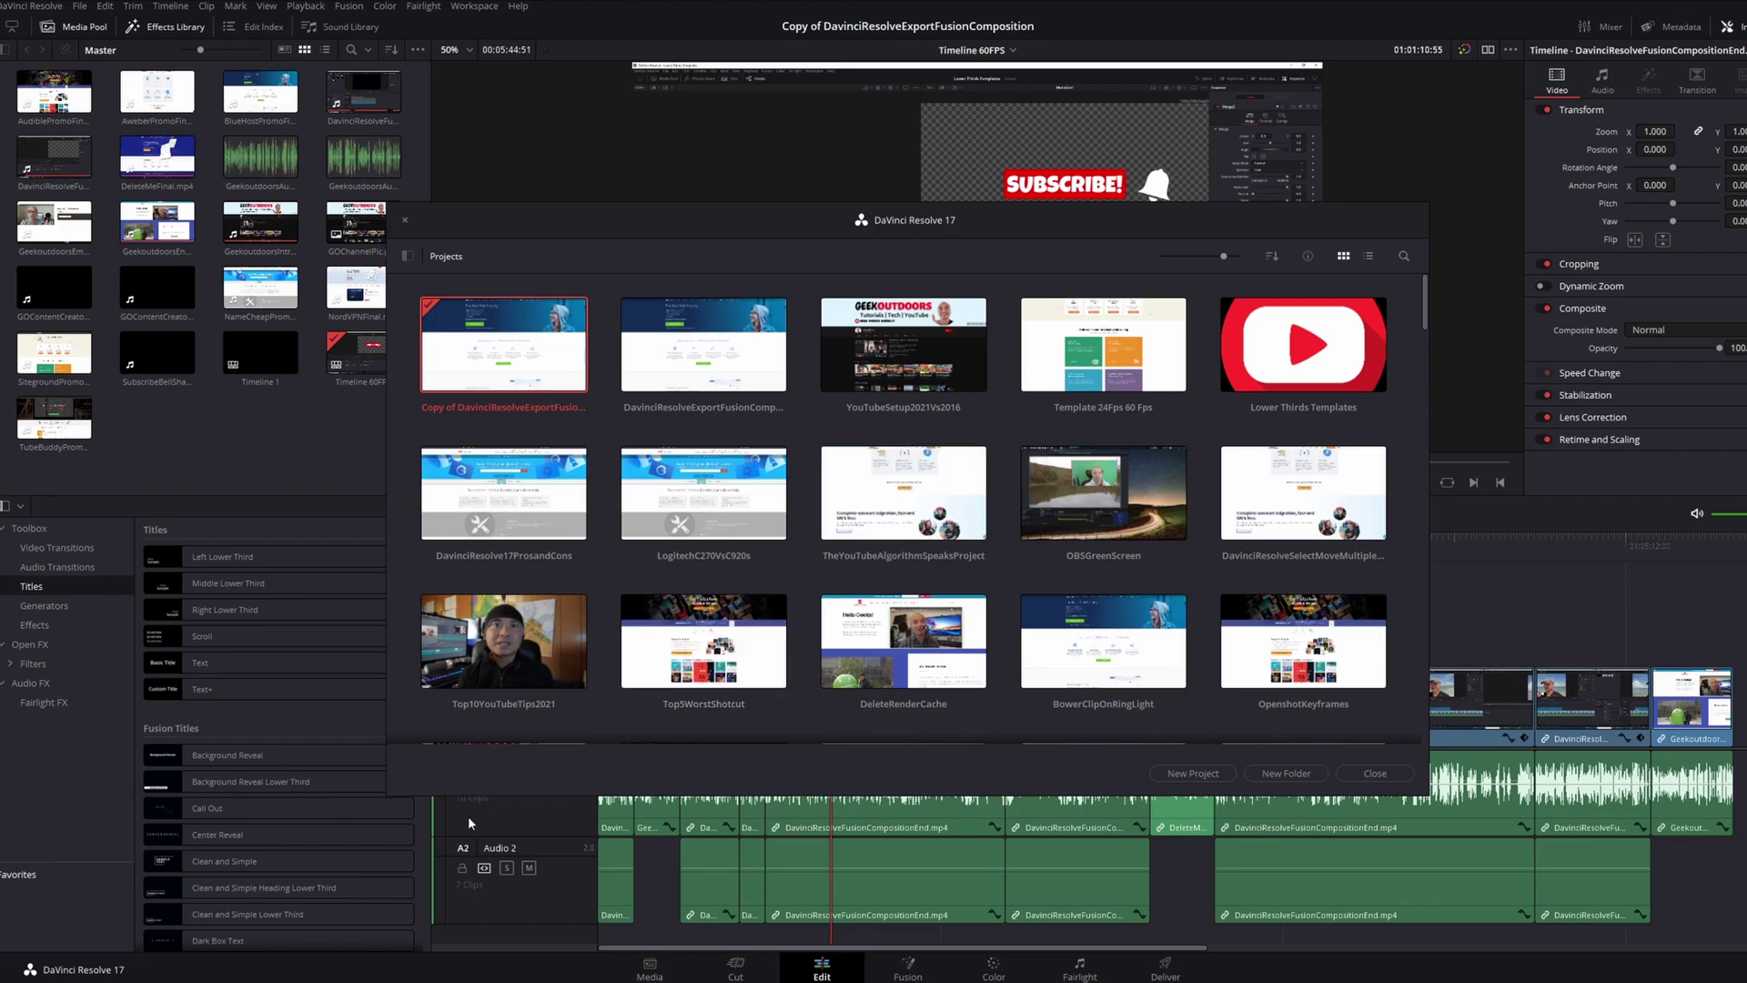
mouse_move(360, 982)
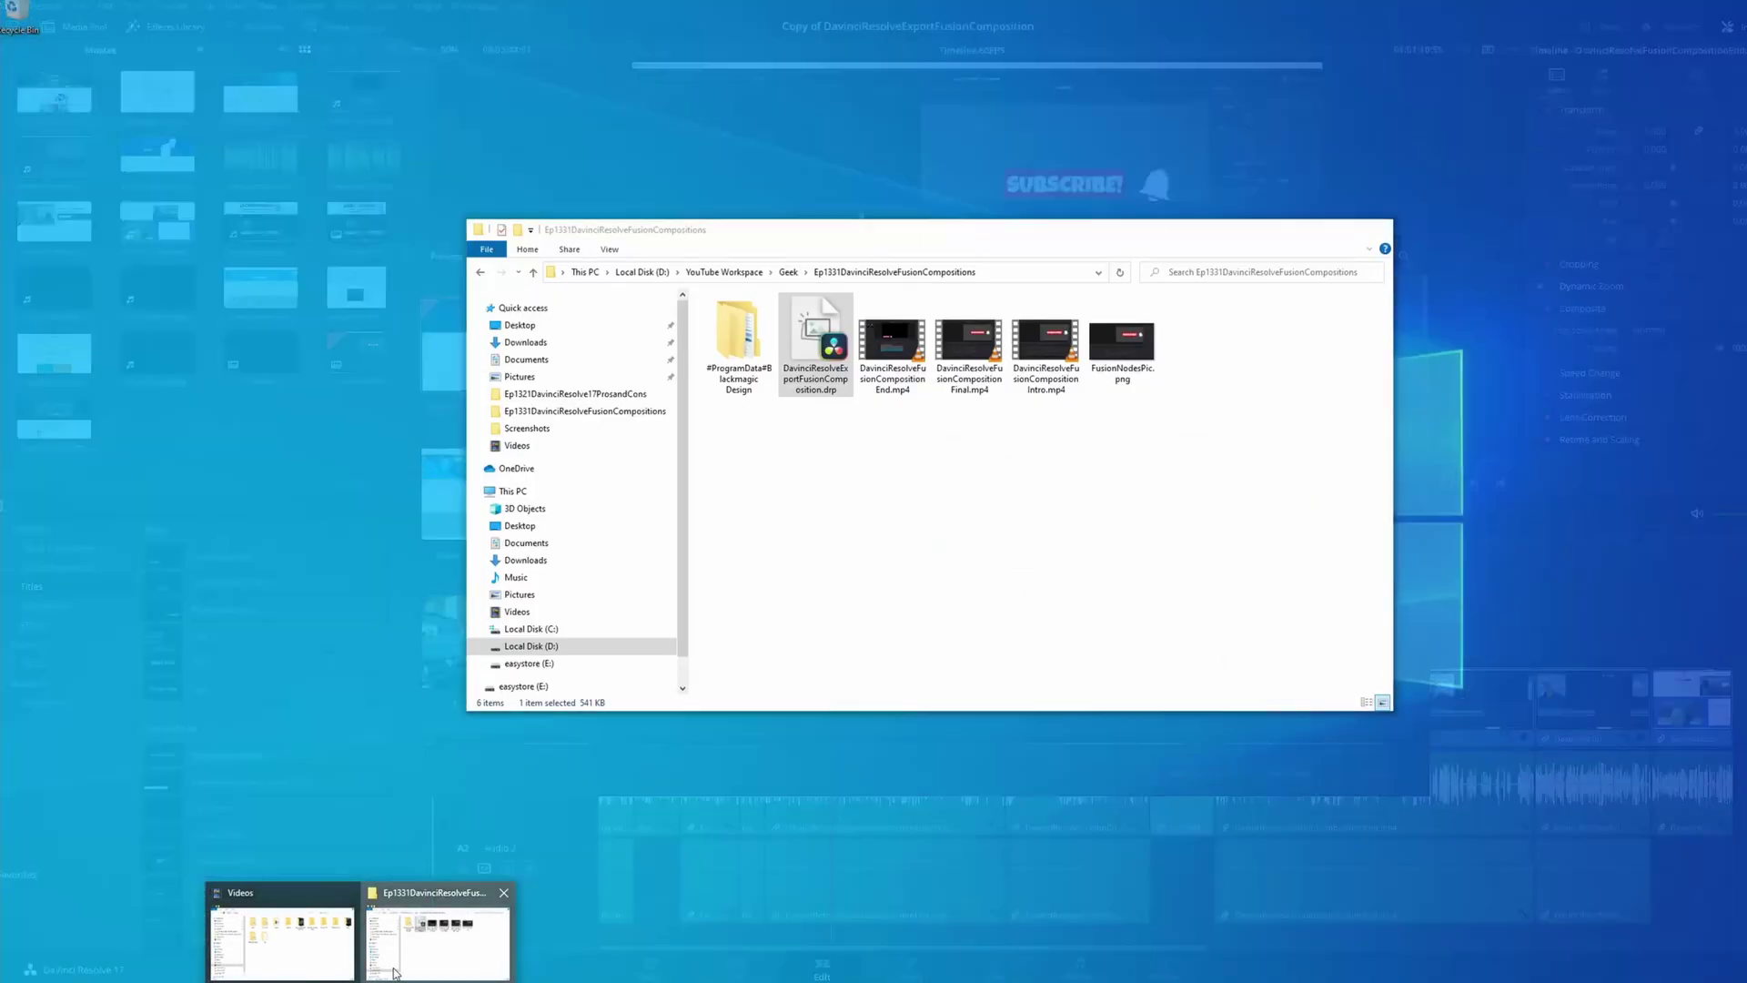
left_click(437, 941)
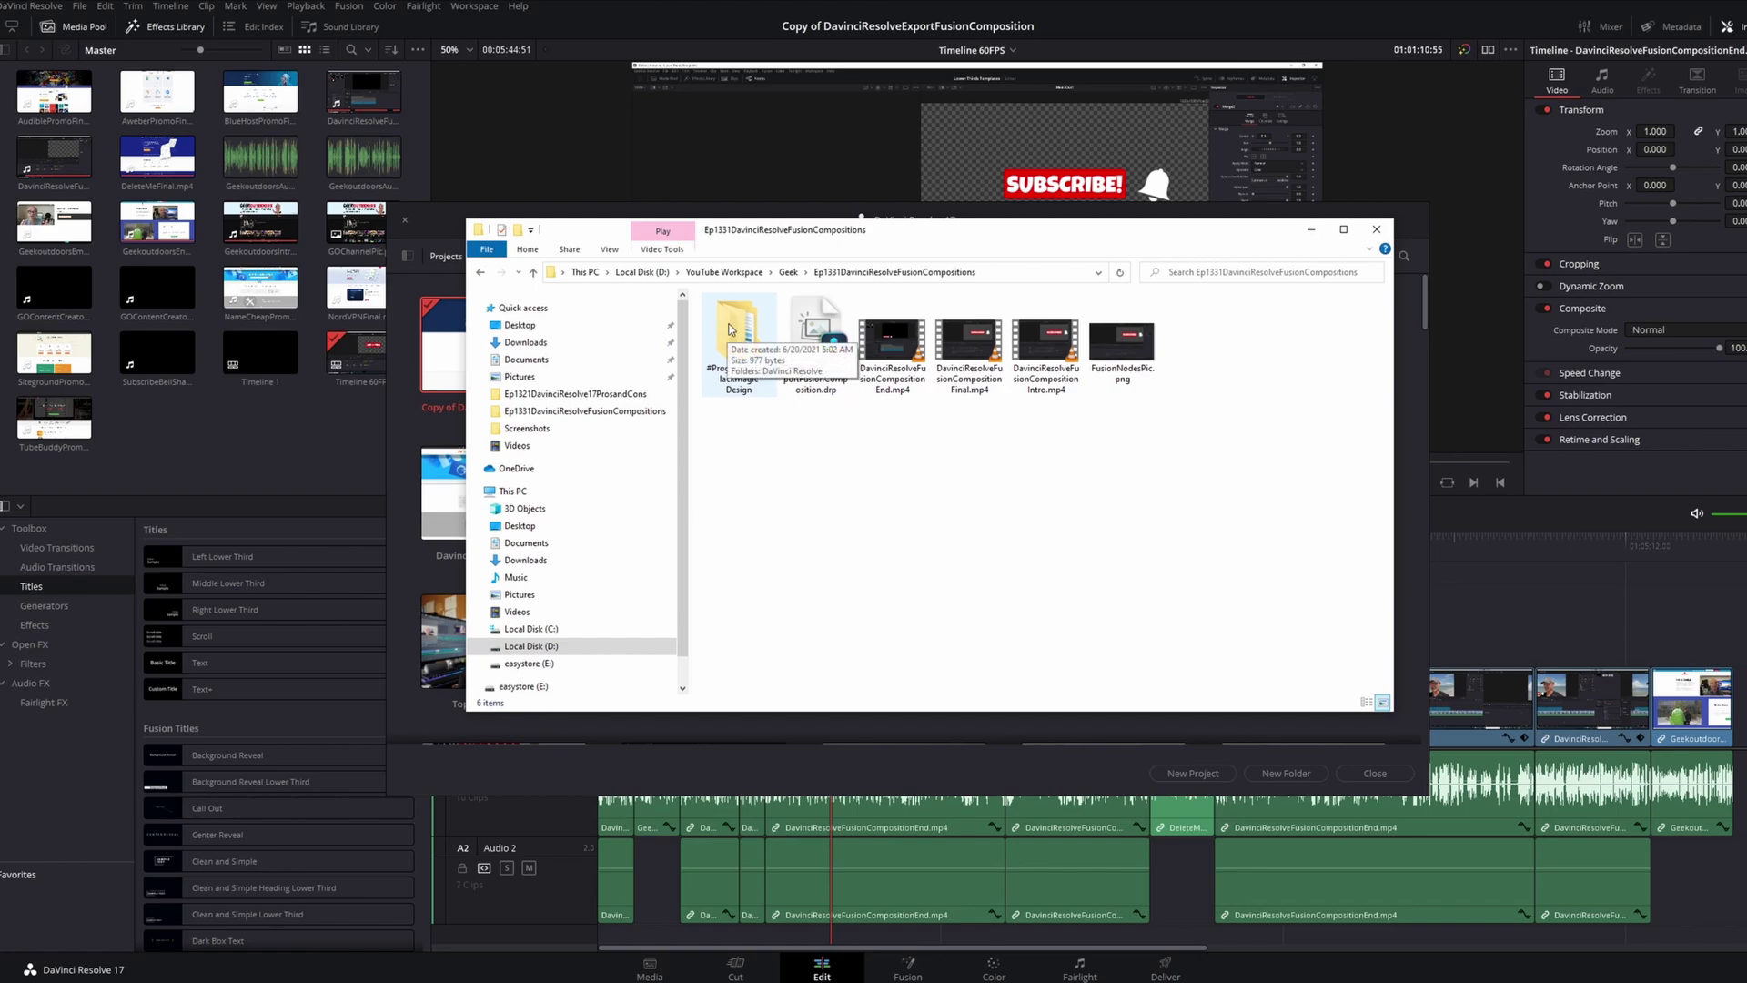
double_click(747, 343)
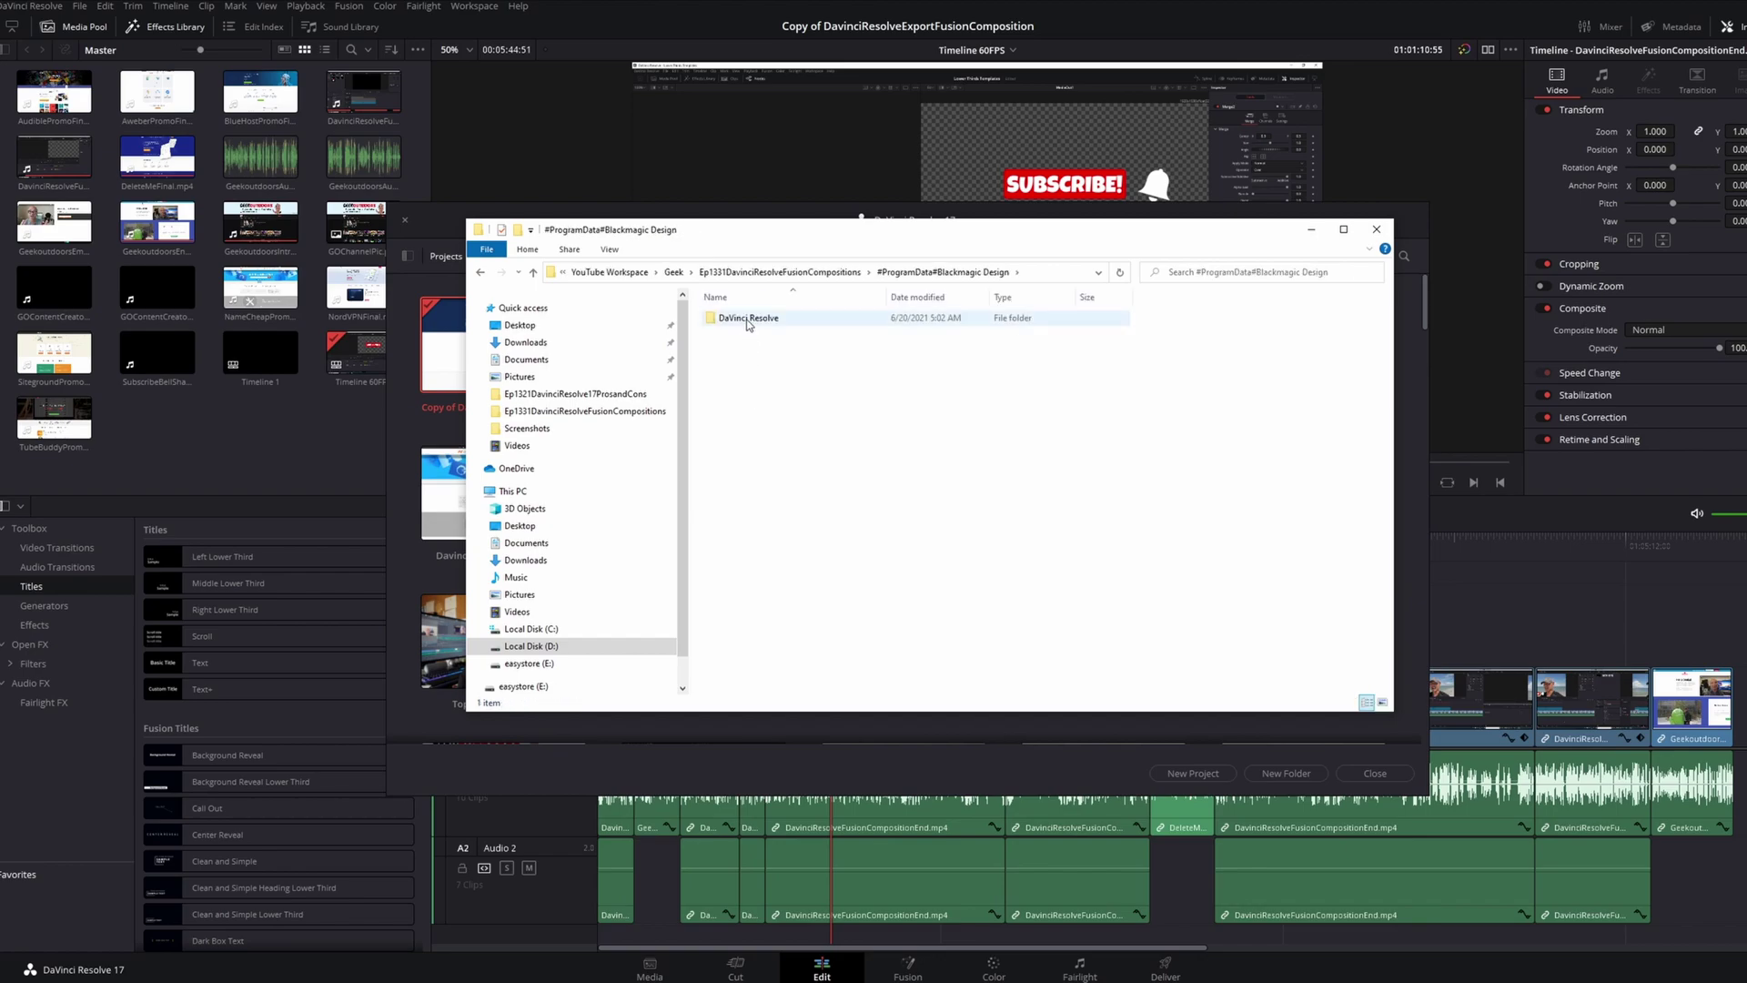
double_click(747, 320)
double_click(747, 328)
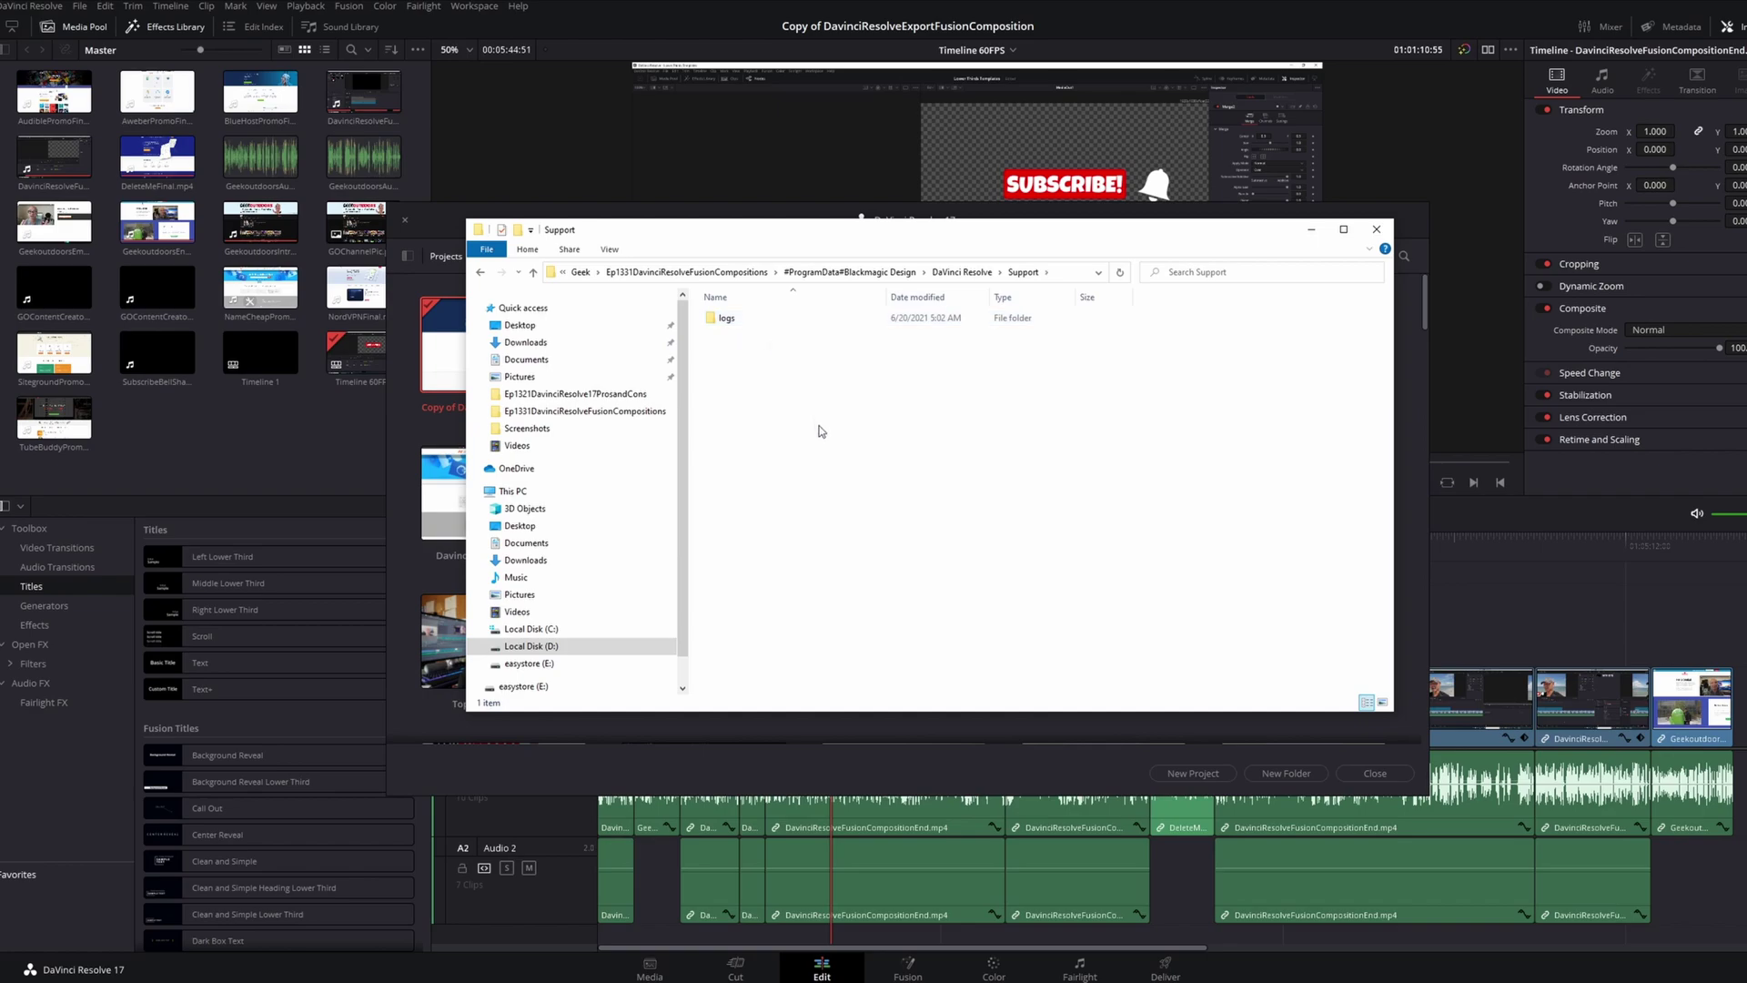
double_click(740, 326)
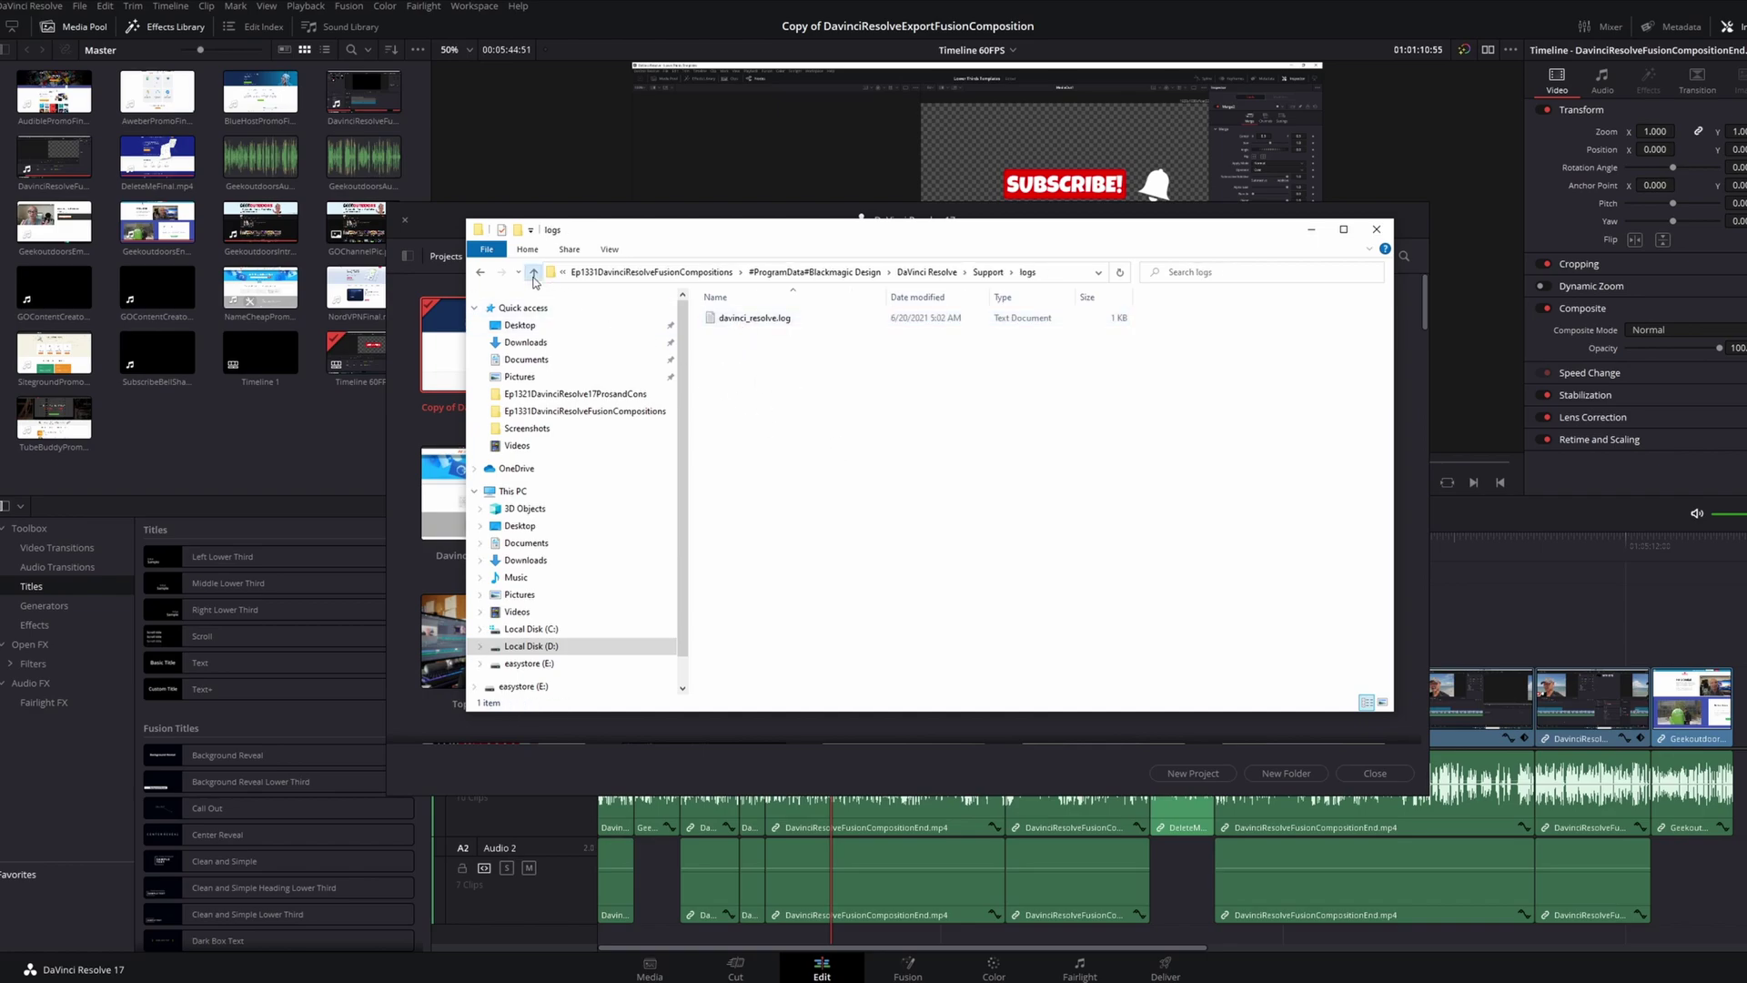
Go back up to the Ep1331 folder and minimize Explorer to reveal Resolve's project list
left_click(533, 273)
left_click(533, 273)
left_click(533, 273)
left_click(533, 273)
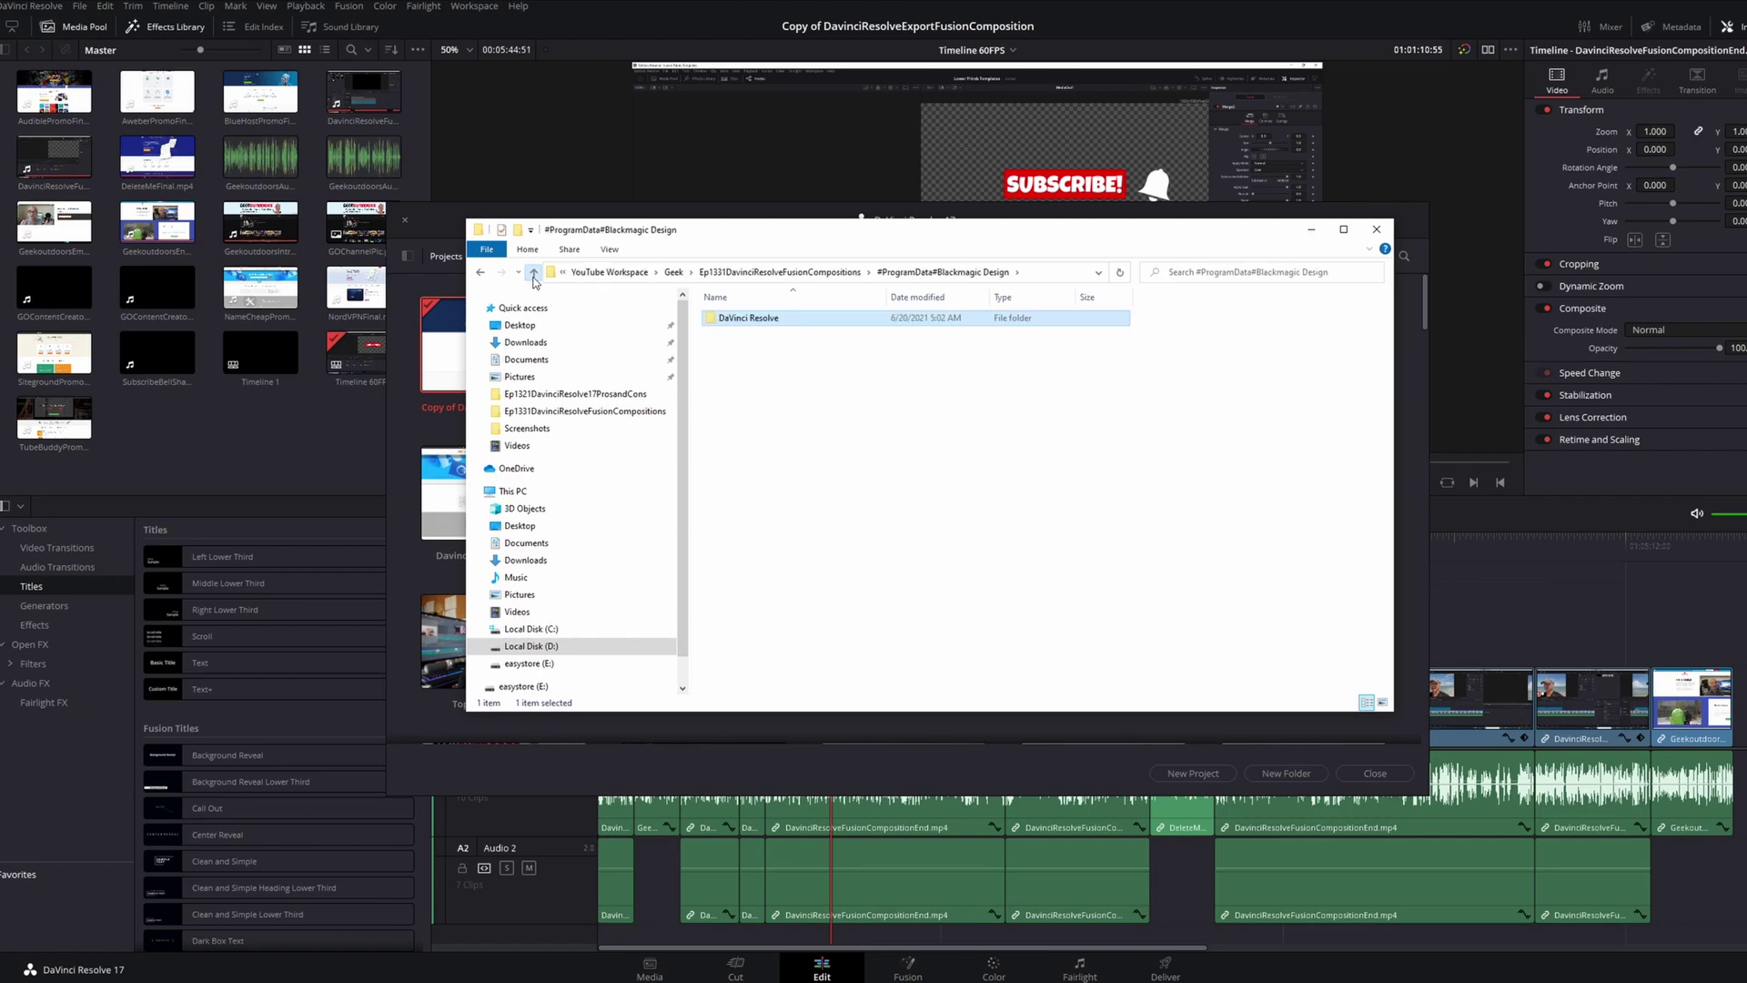
left_click(930, 557)
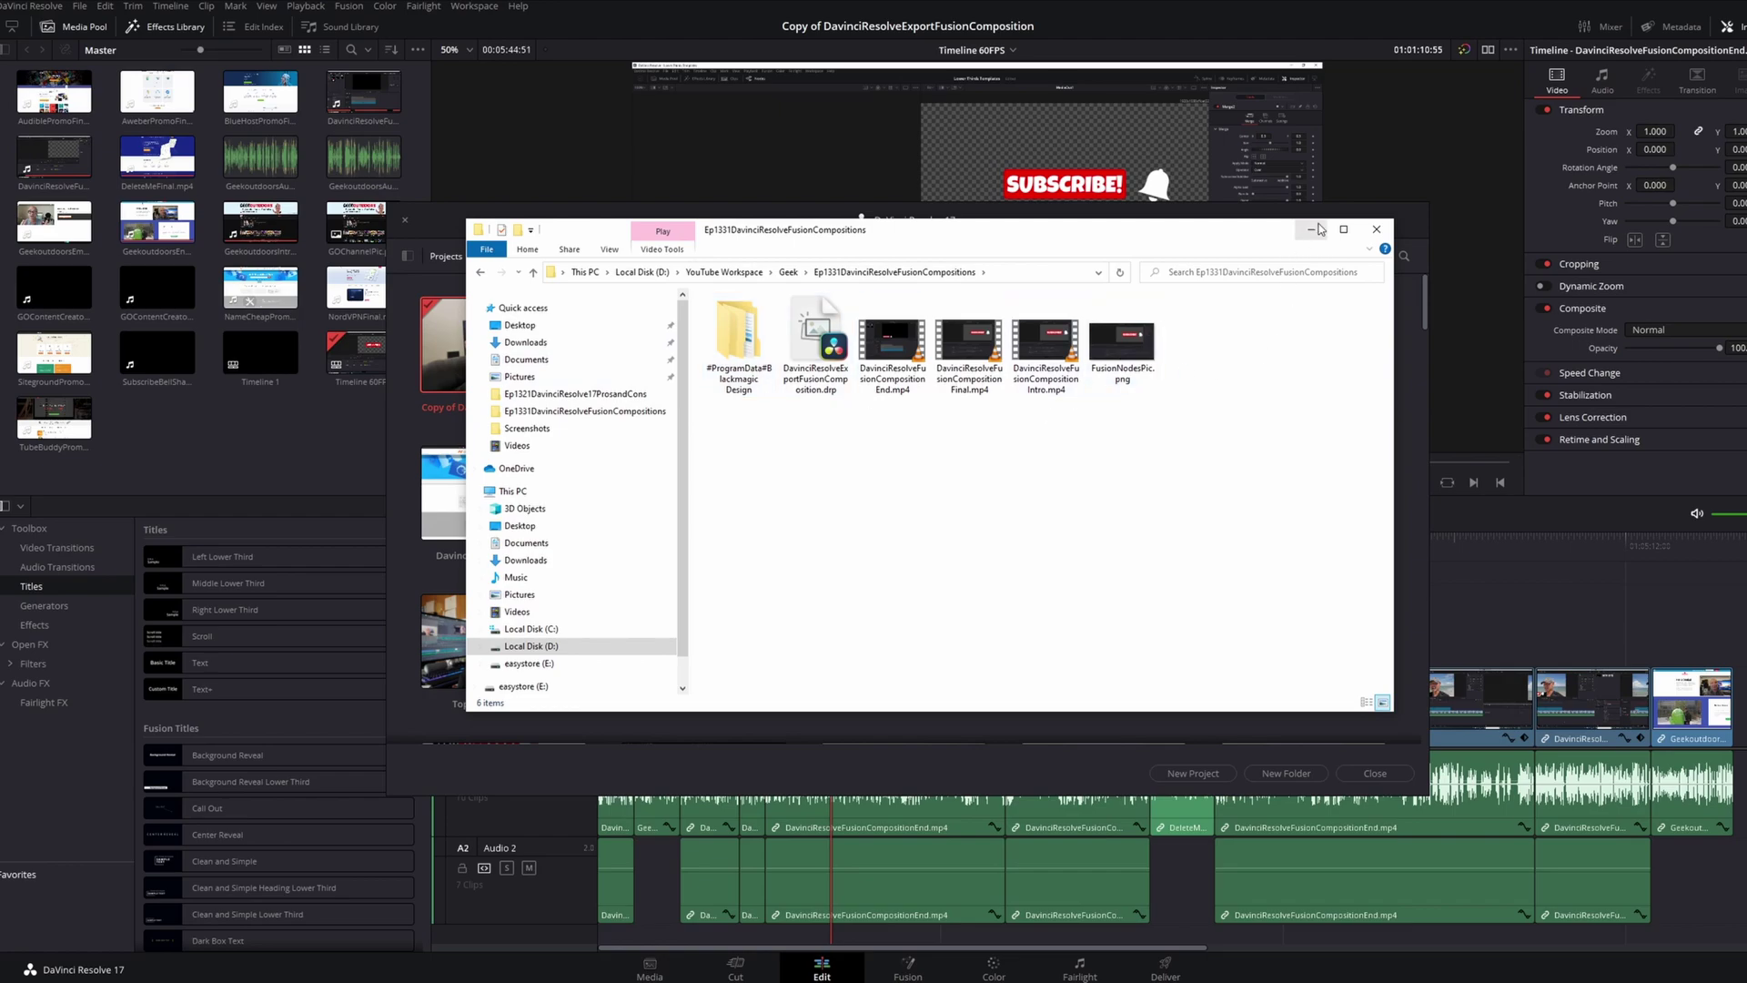
left_click(1315, 232)
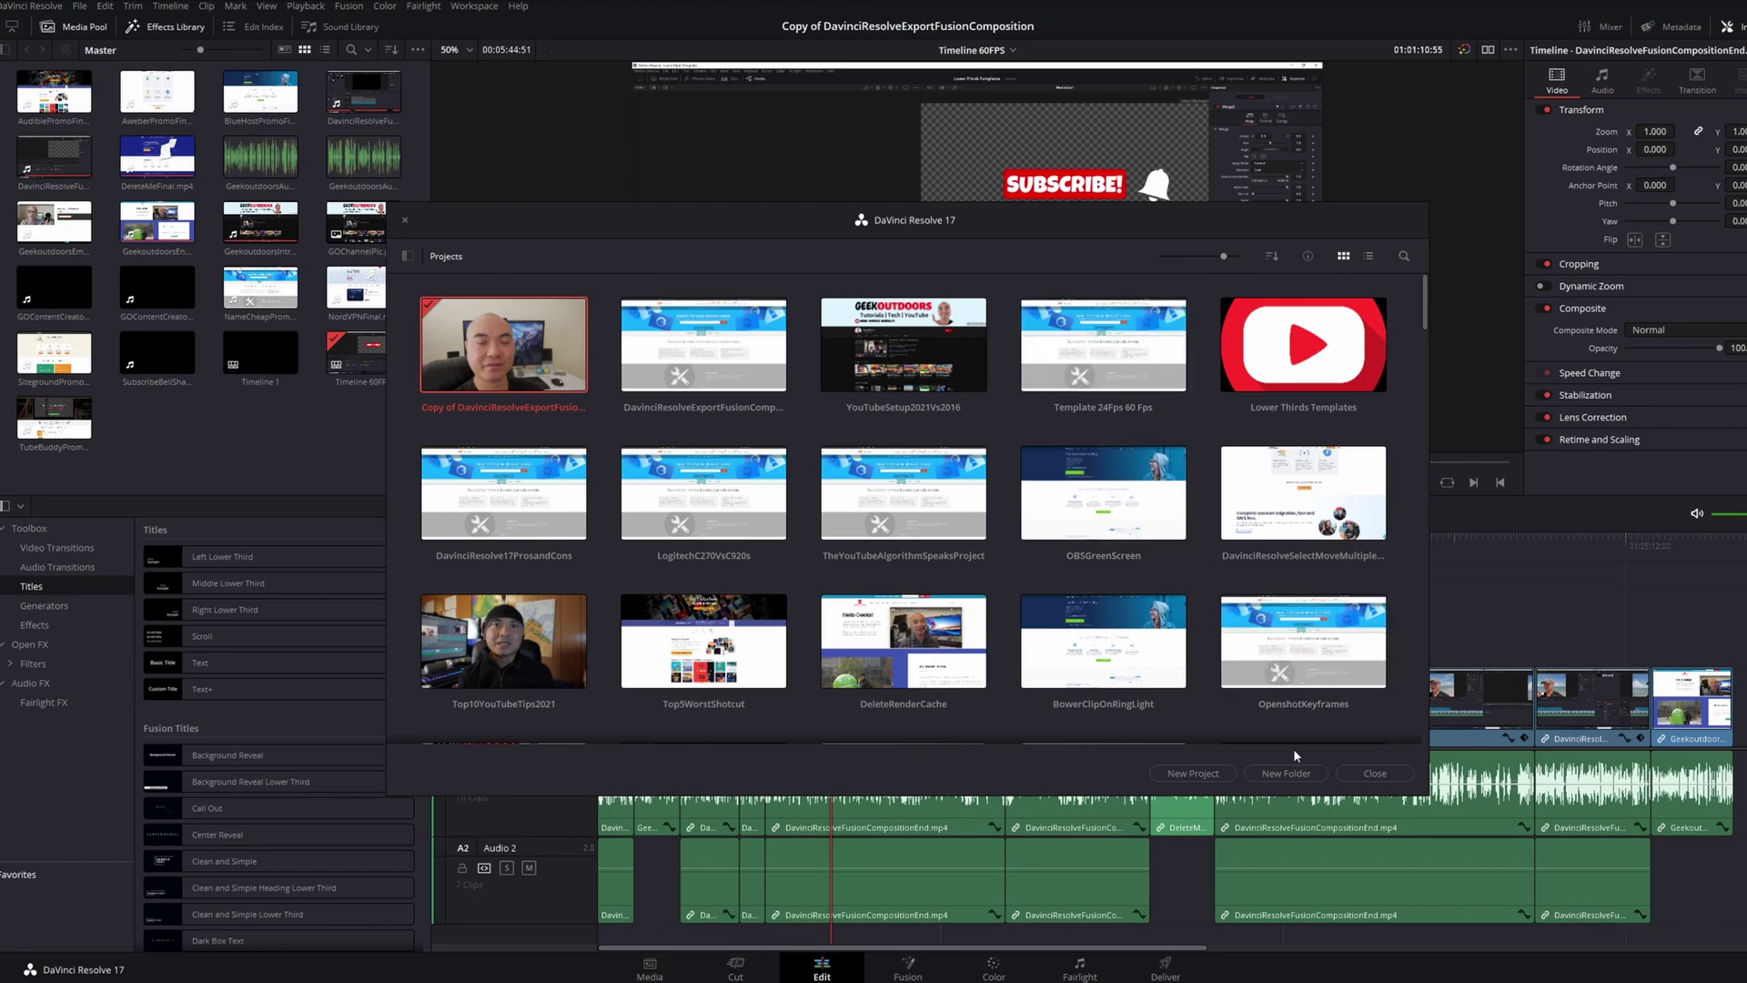
Create a new project keeping the default name Untitled Project 1
left_click(1224, 774)
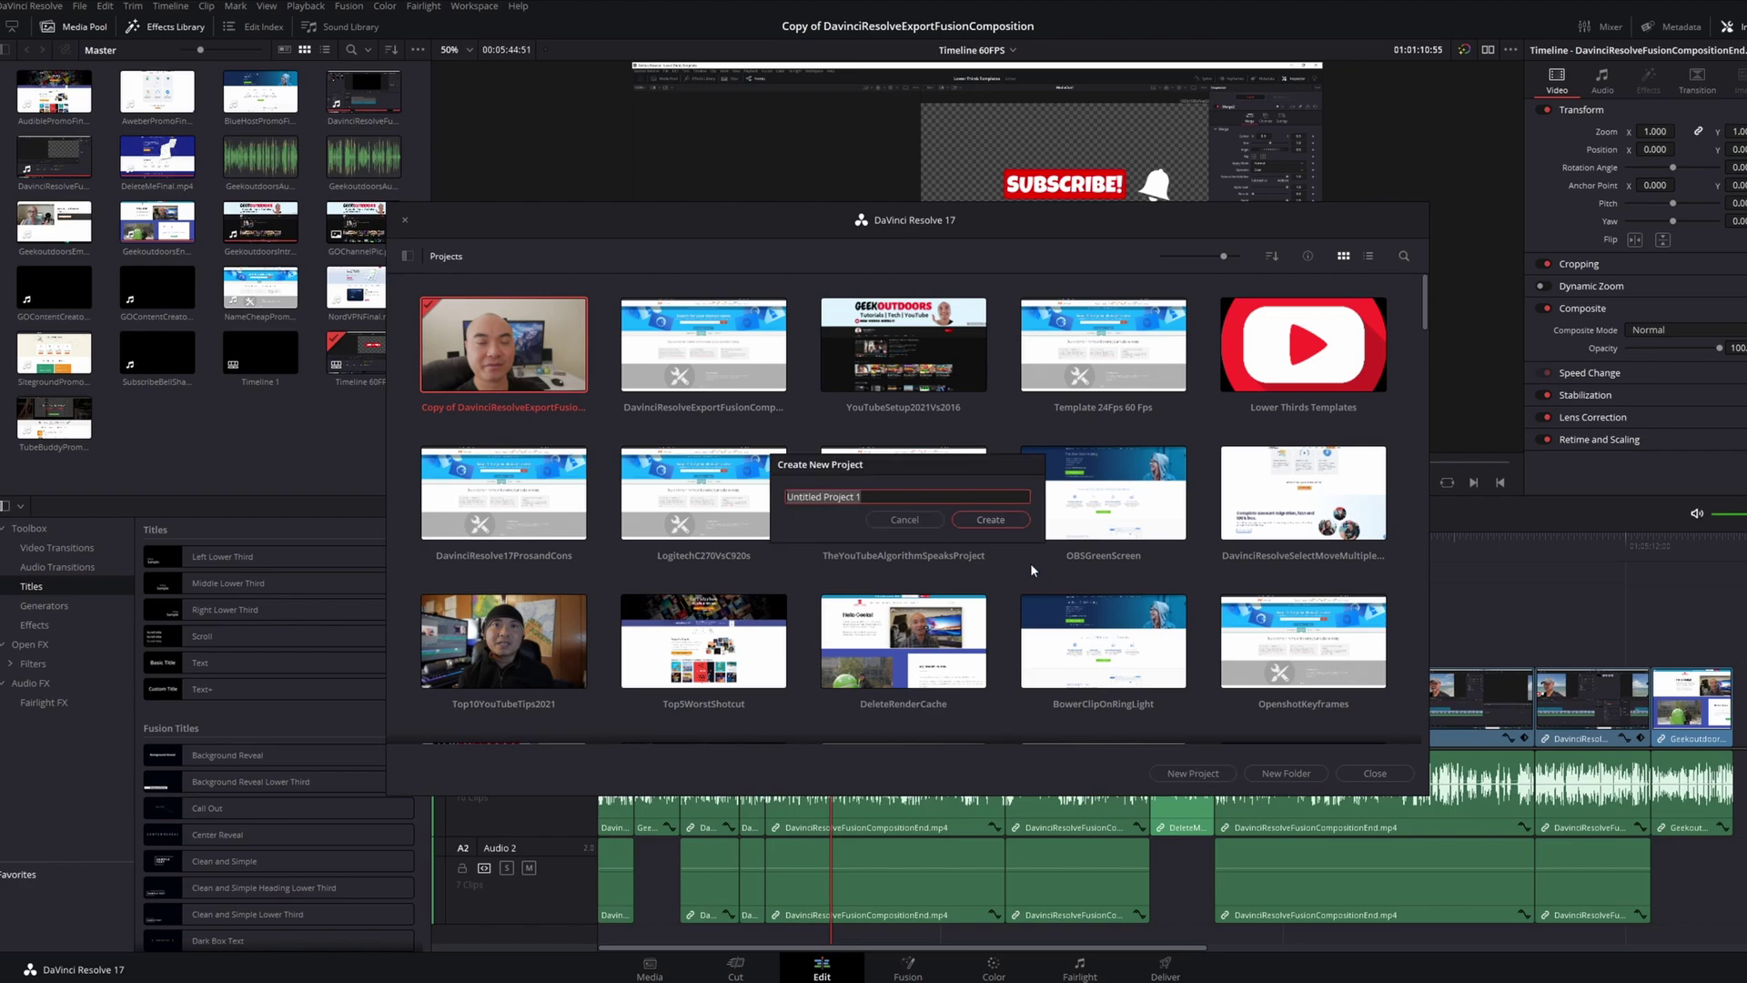
left_click(993, 522)
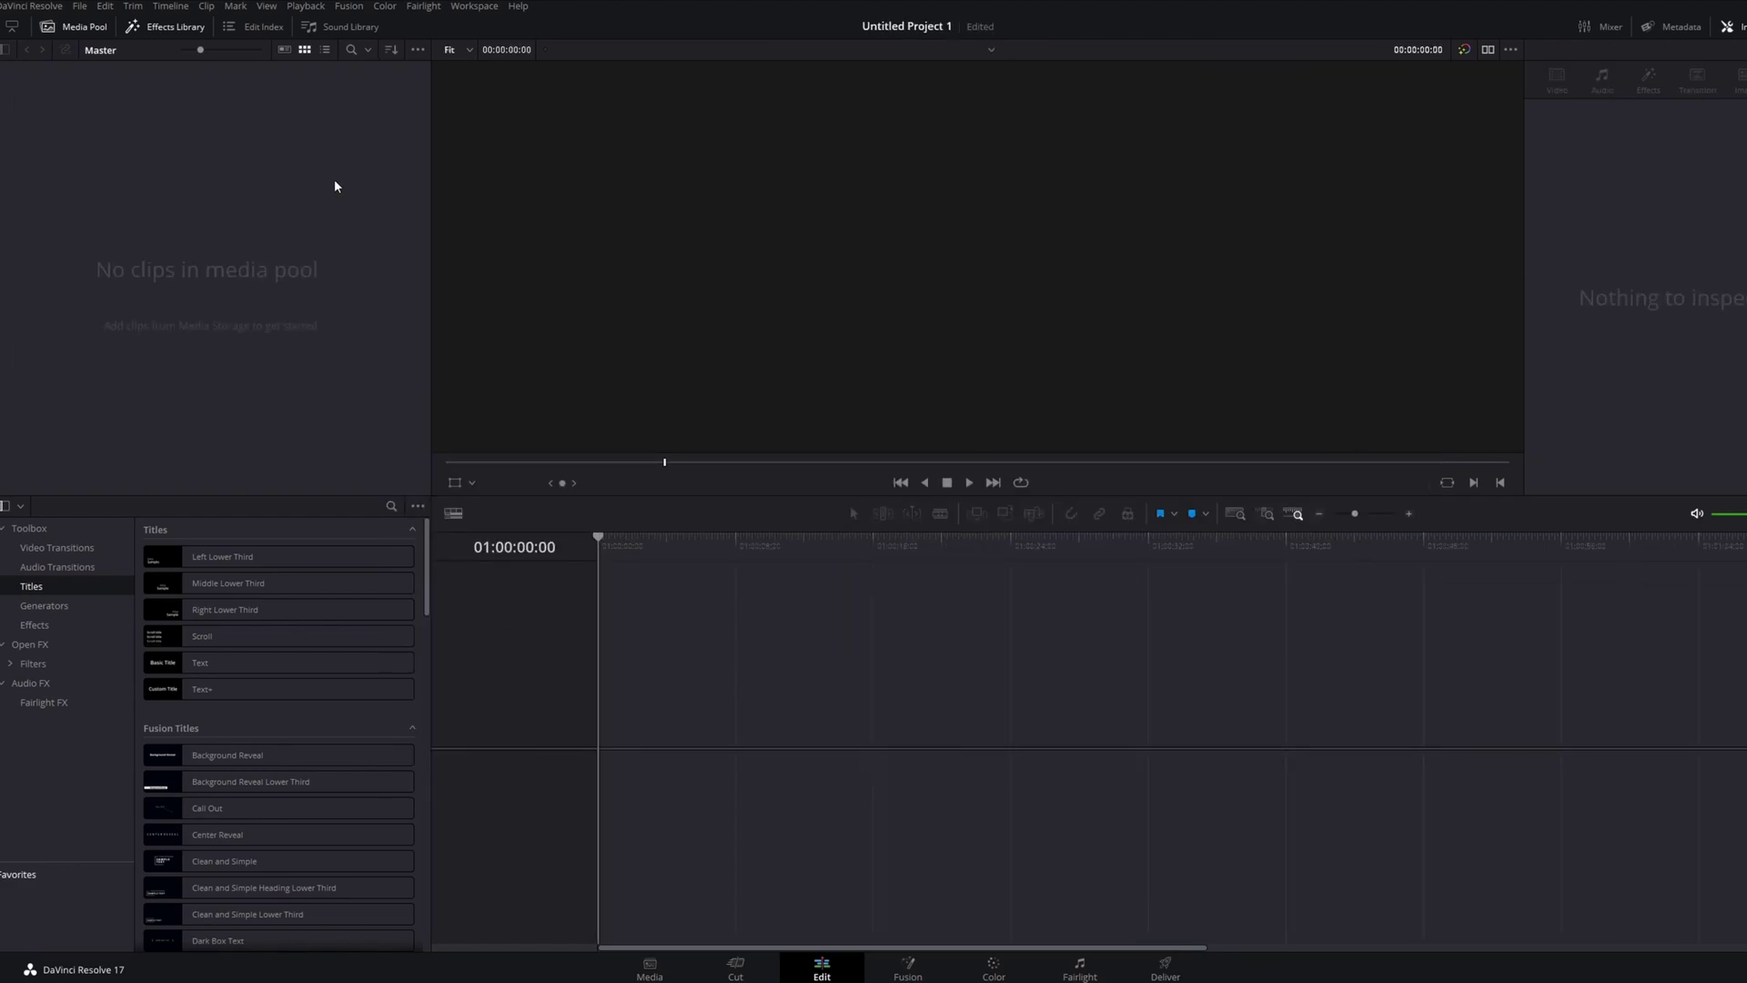
Import DavinciResolveExportFusionComposition.drp via File > Import Project, then dismiss the naming prompt
left_click(80, 6)
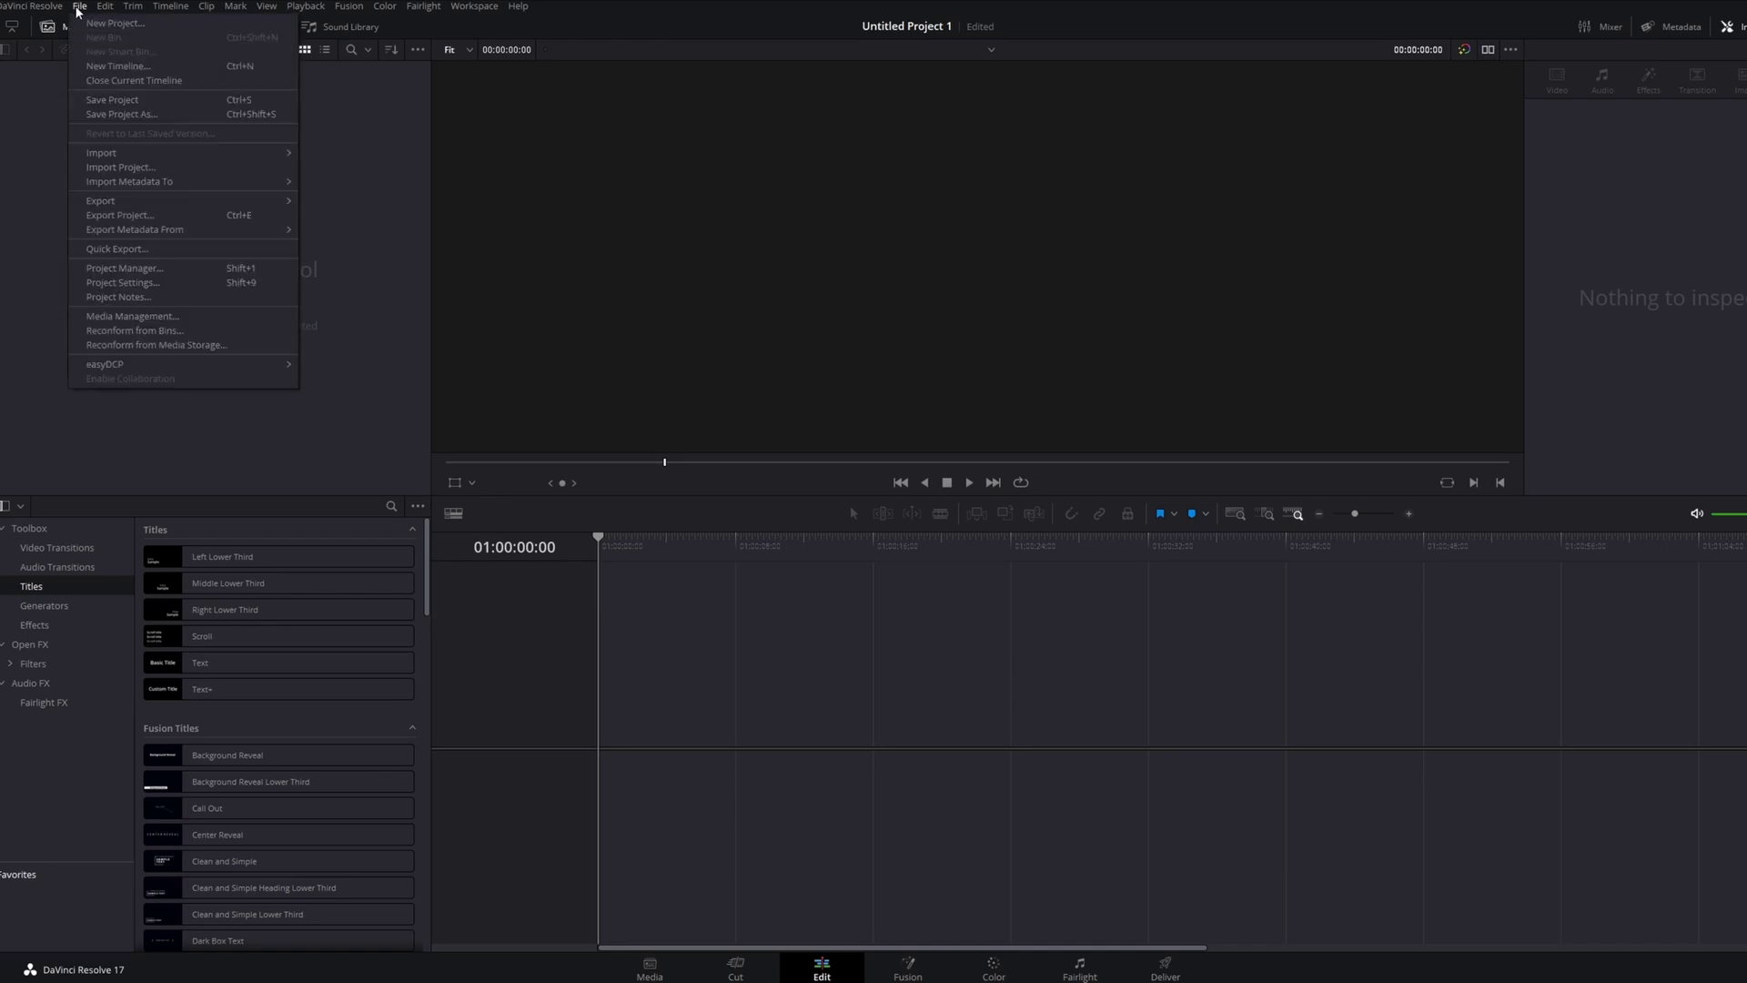
left_click(146, 165)
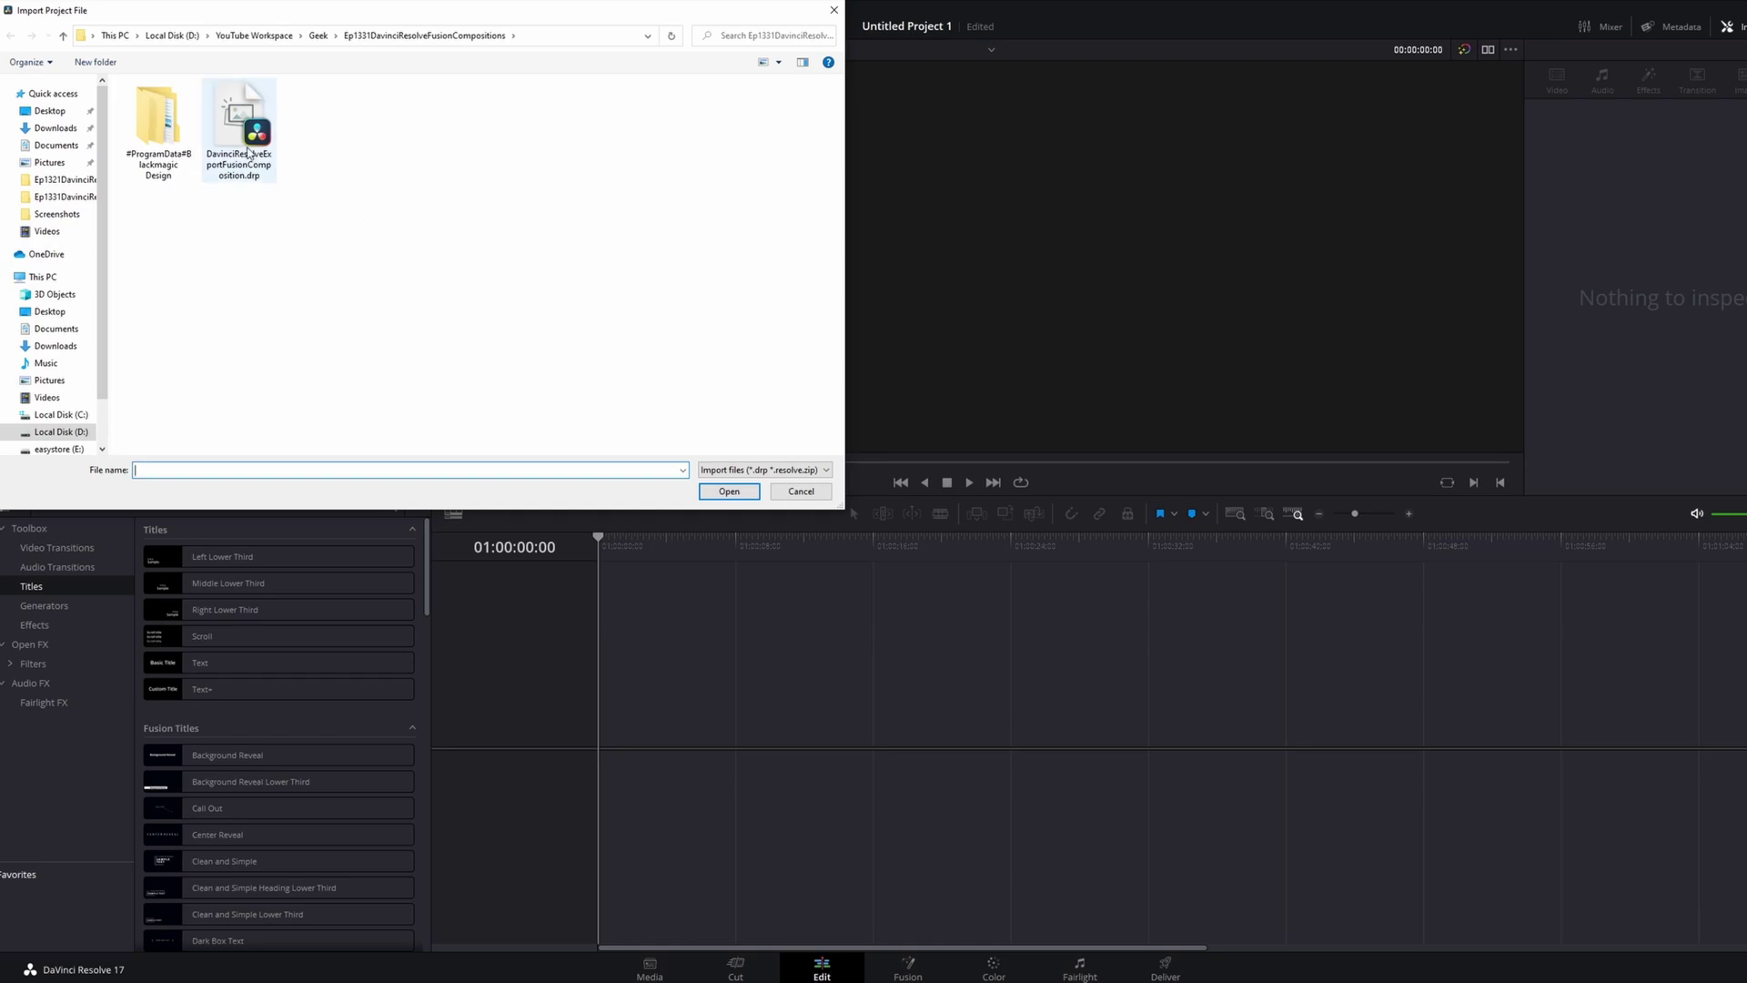
double_click(239, 144)
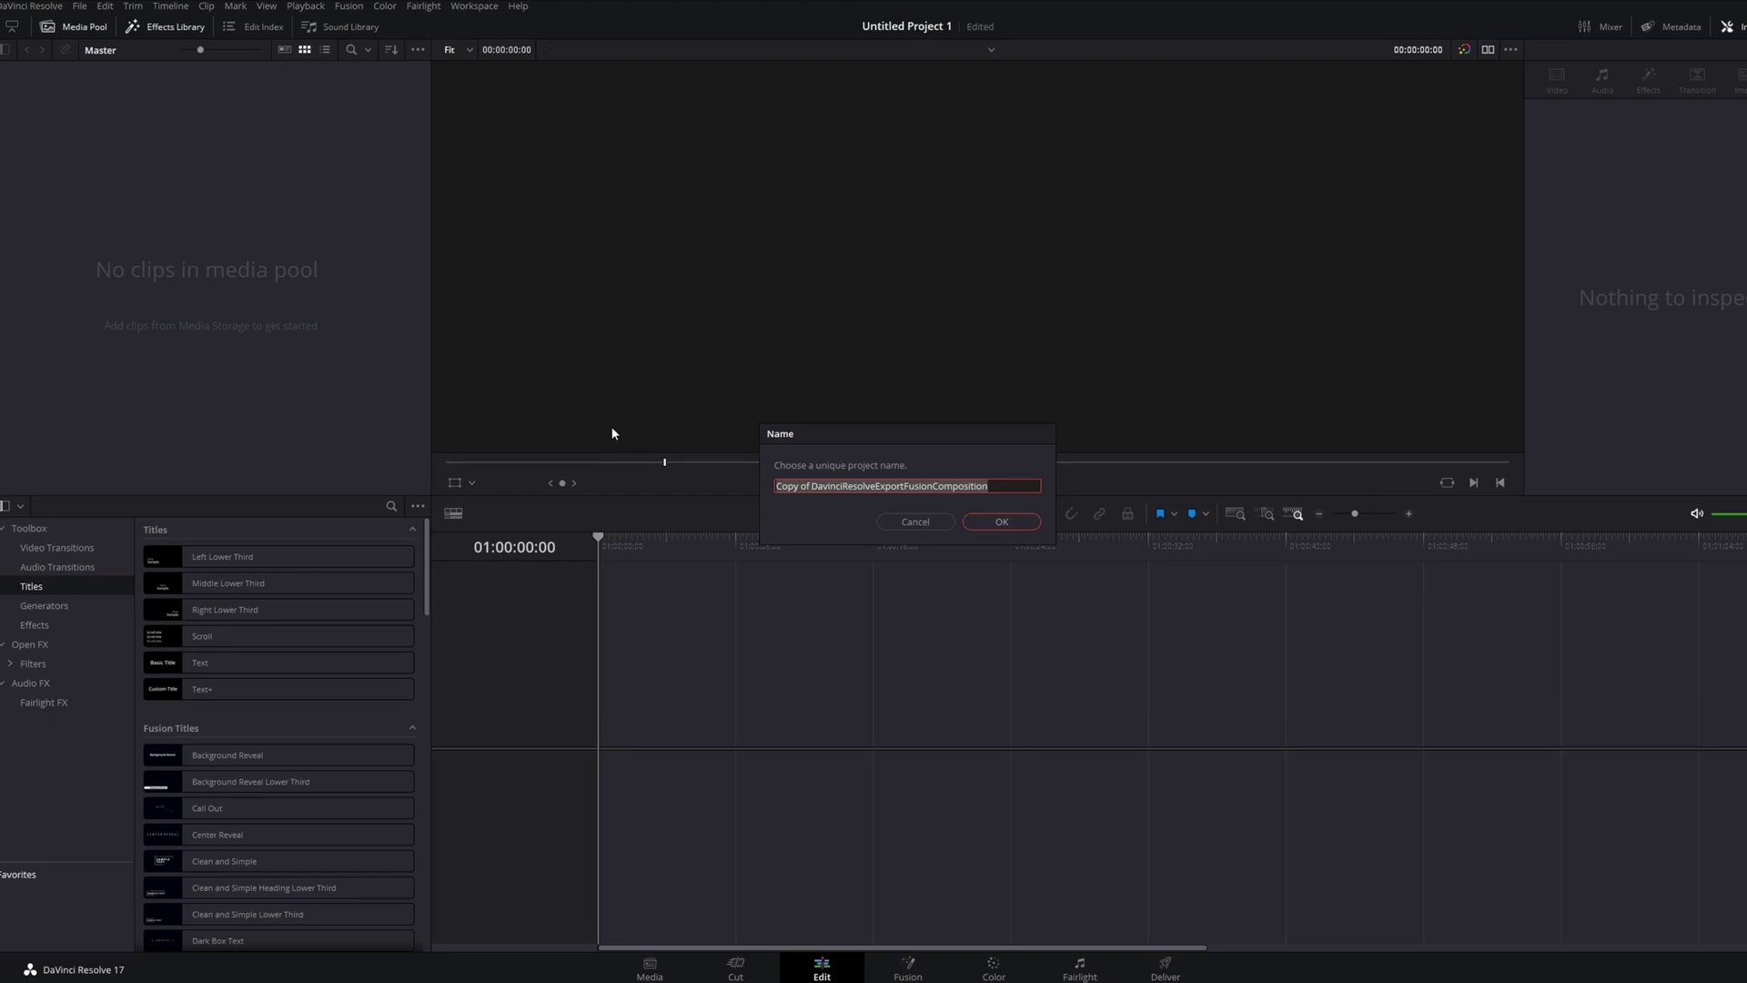
left_click(912, 522)
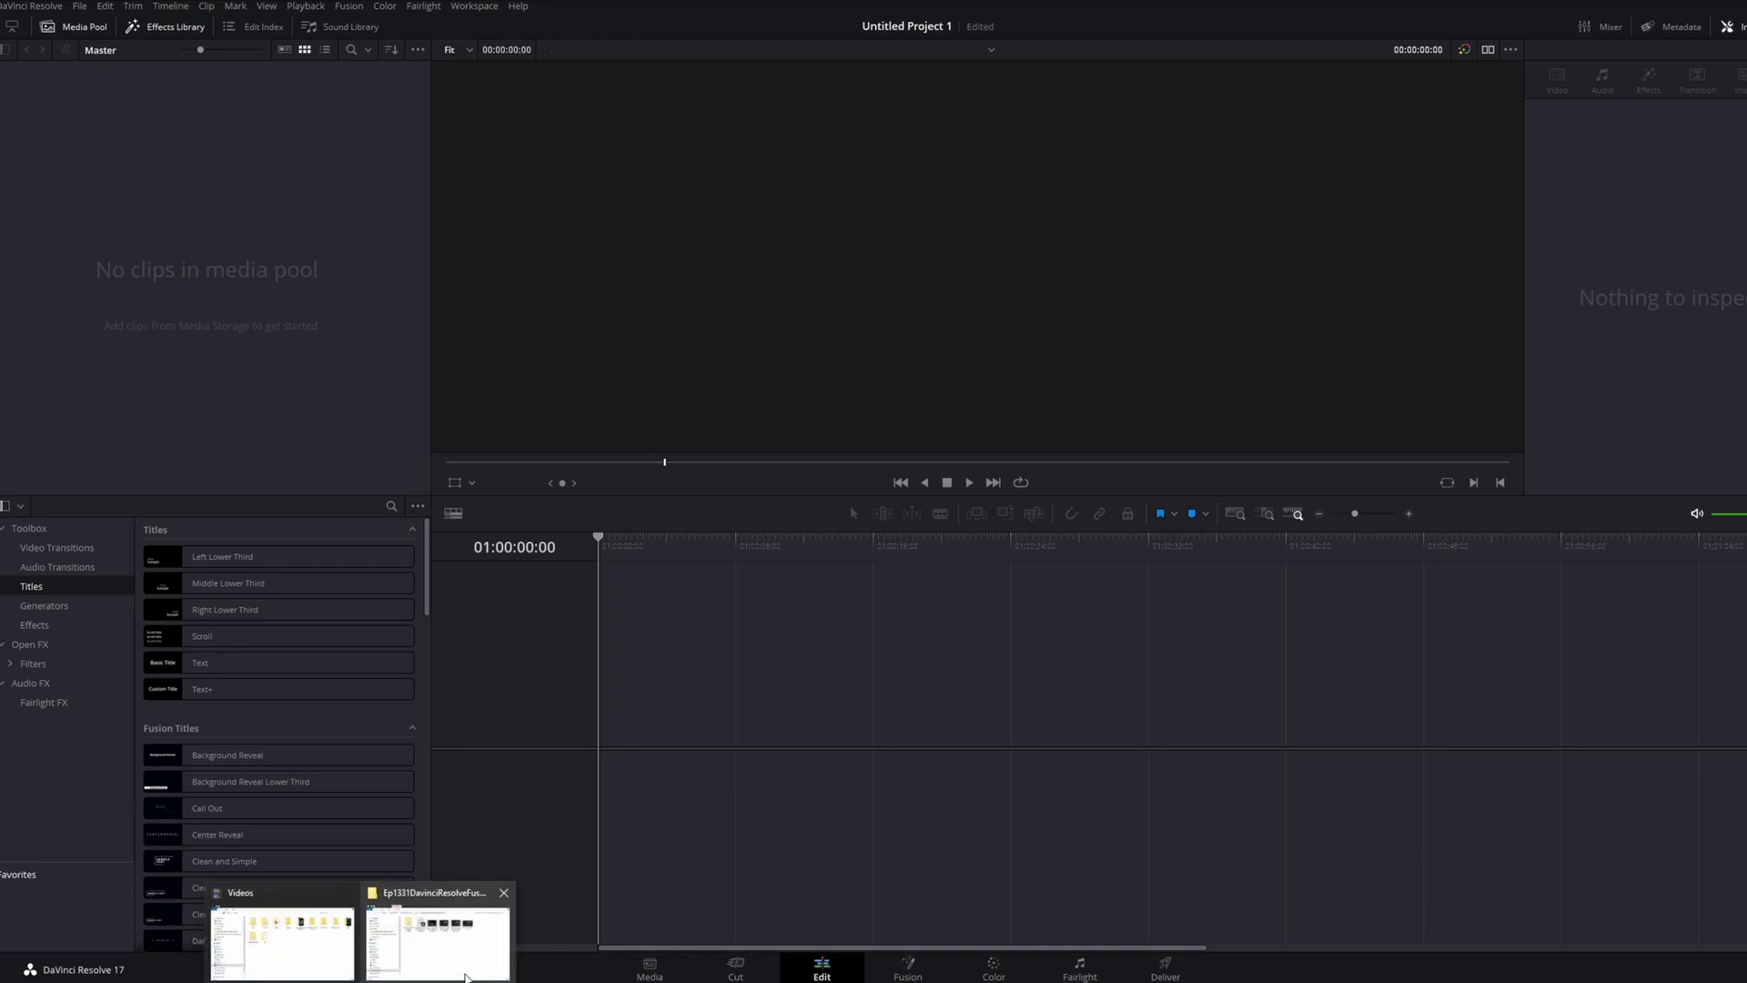
left_click(474, 938)
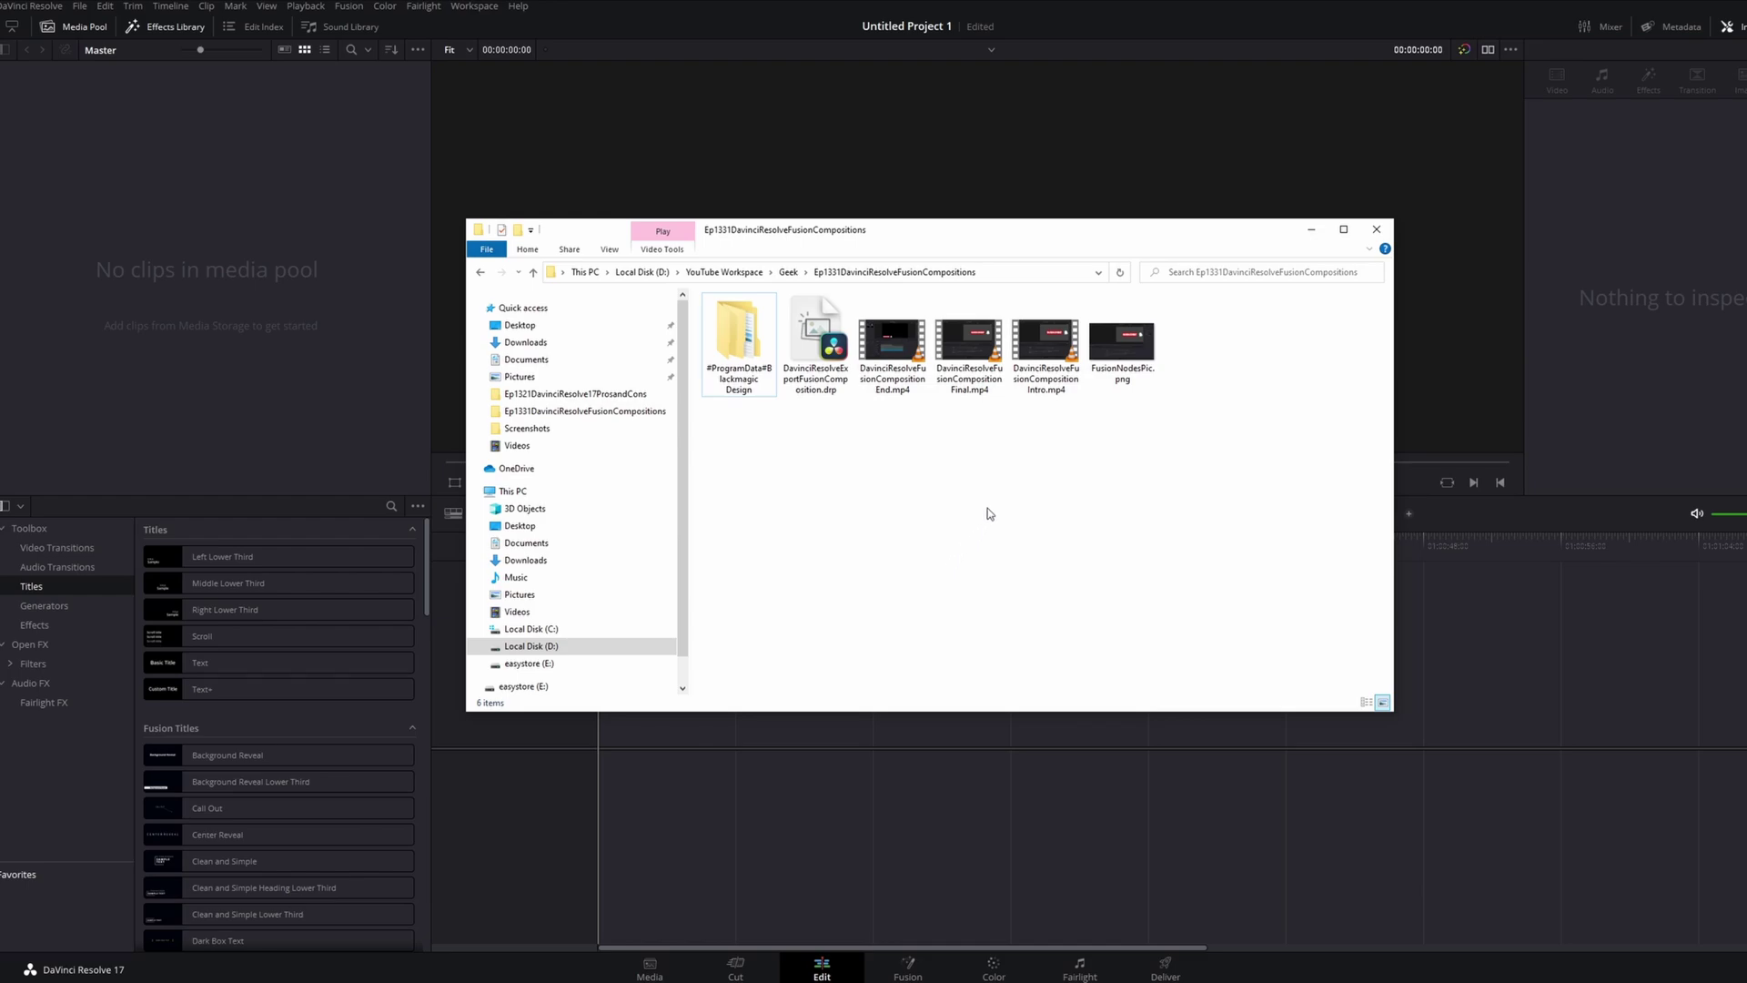
left_click(1311, 231)
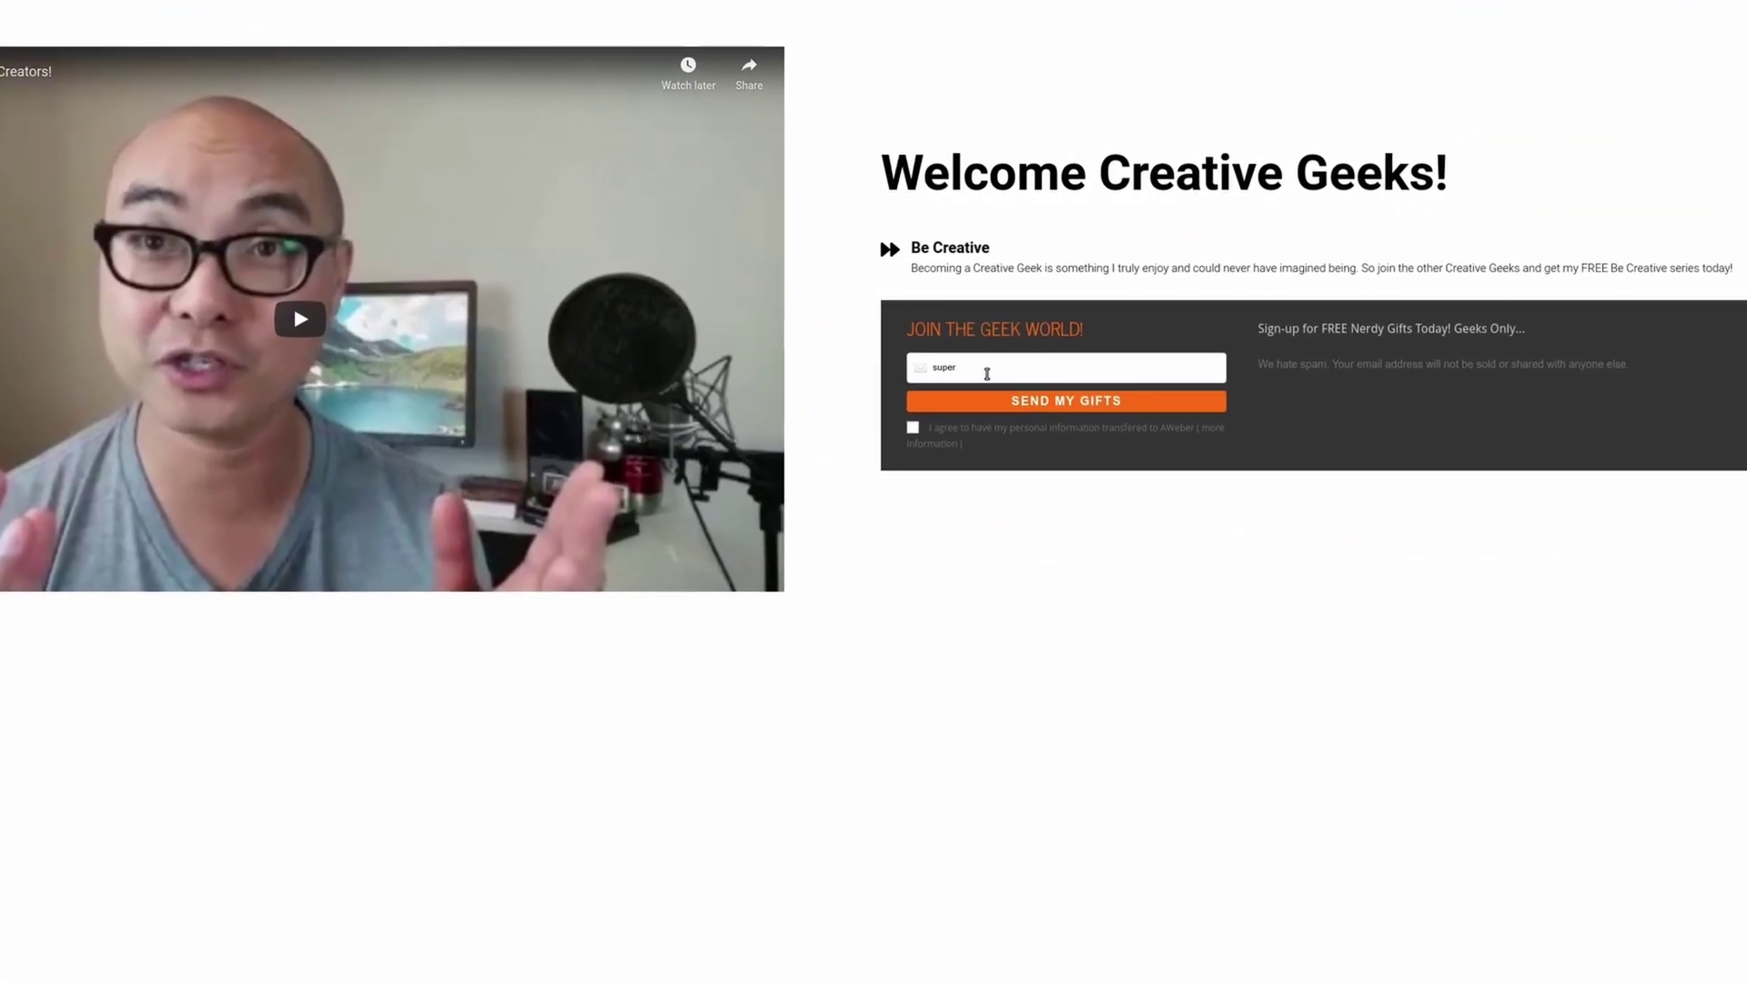
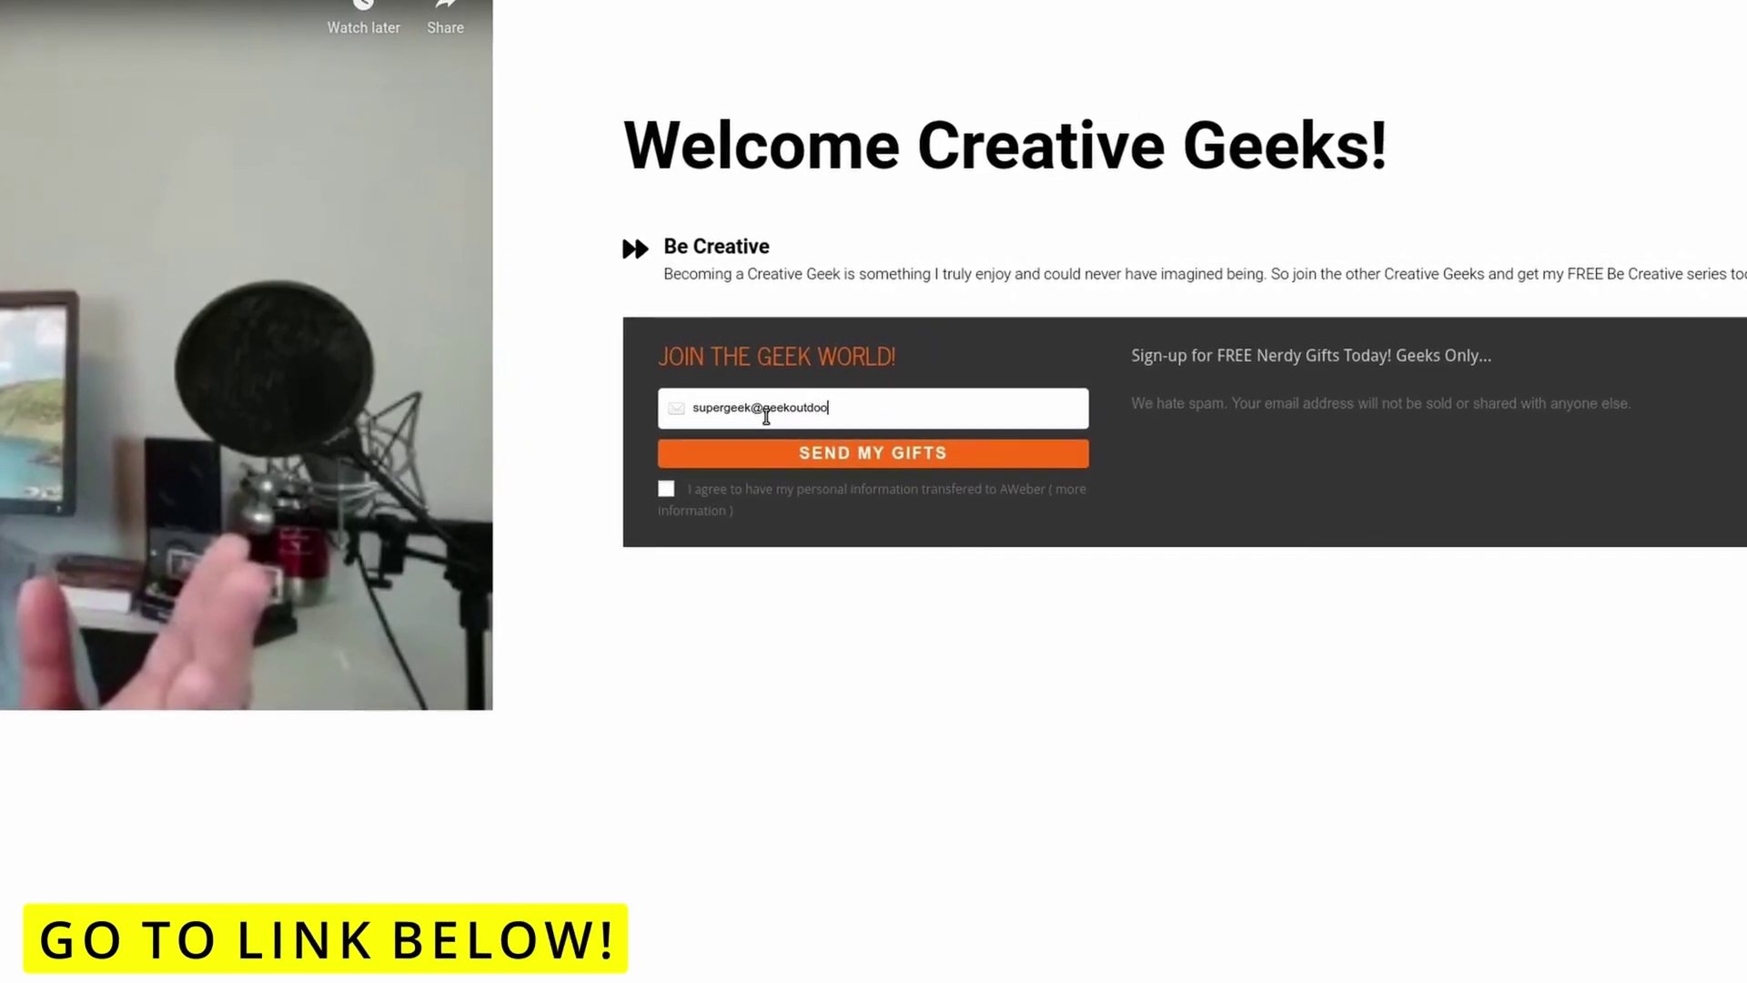